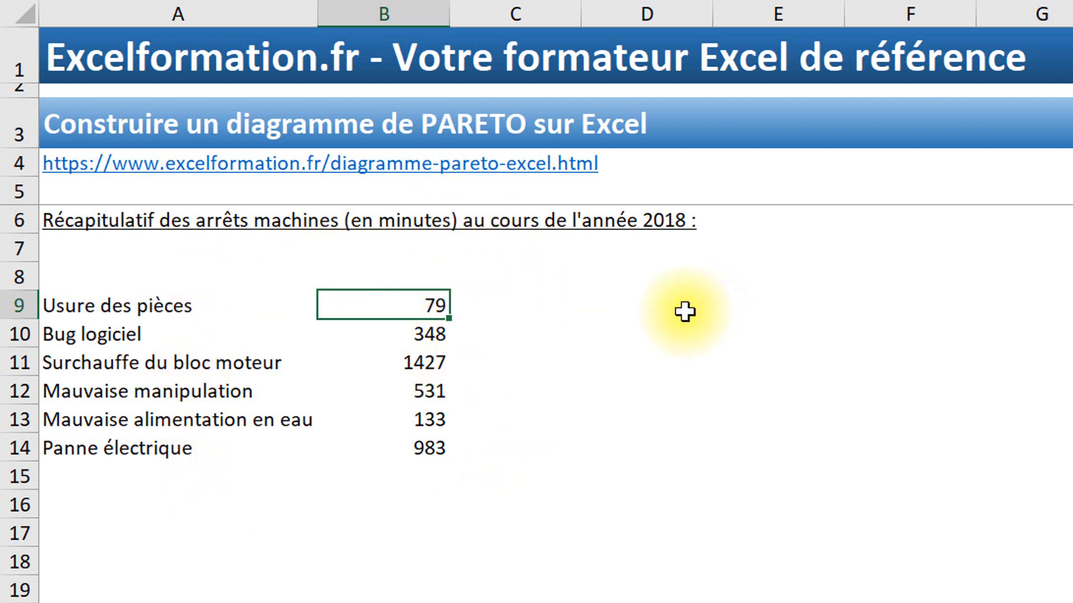
- Sort the downtime values in B9:B14 from largest to smallest, extending the selection to include the cause labels
drag(426, 301, 424, 454)
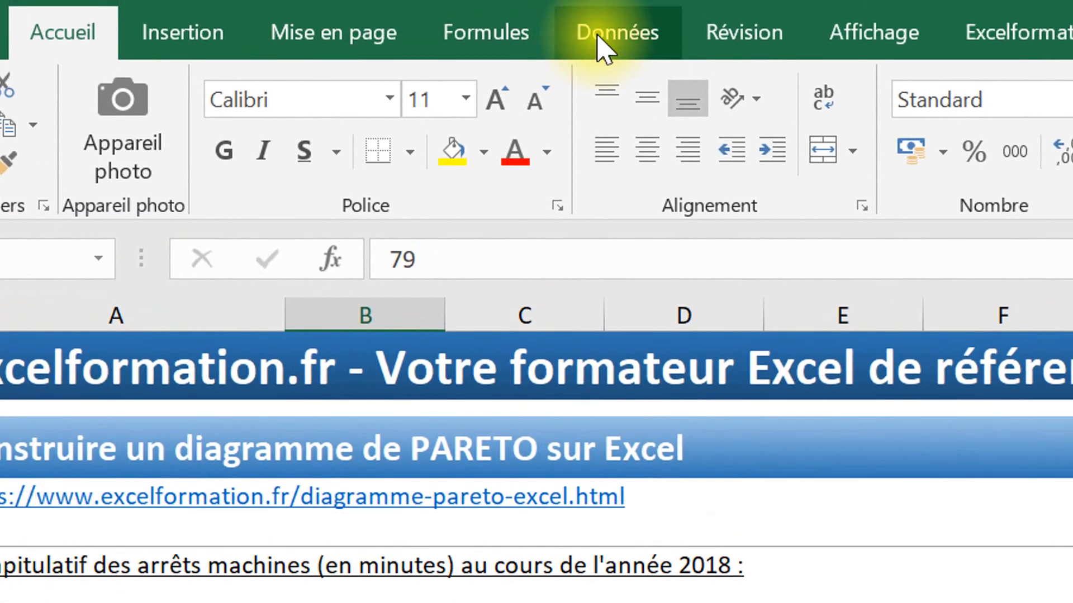
click(600, 45)
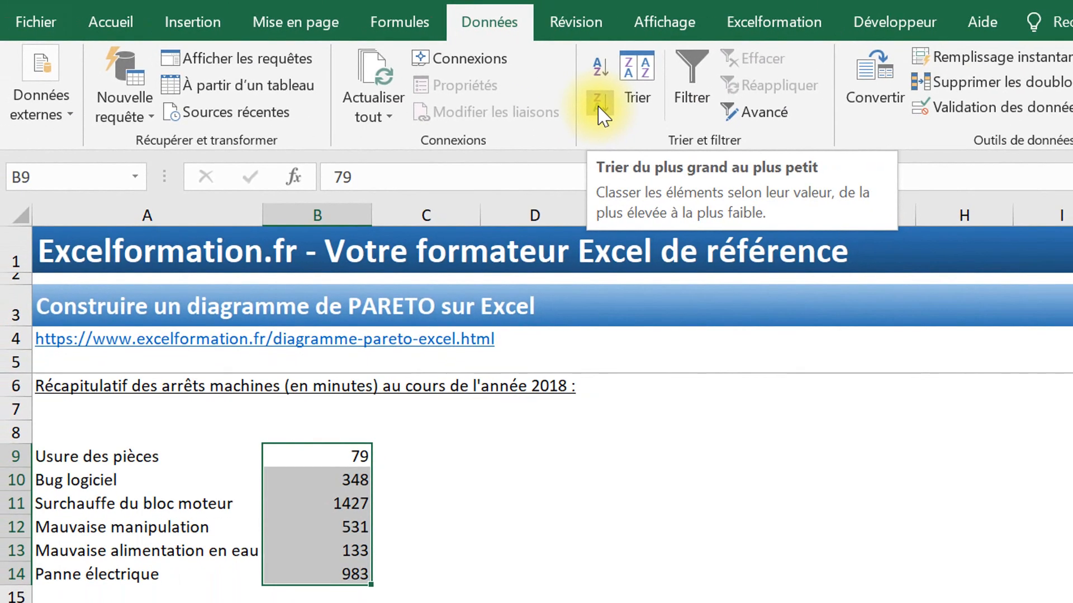
click(599, 108)
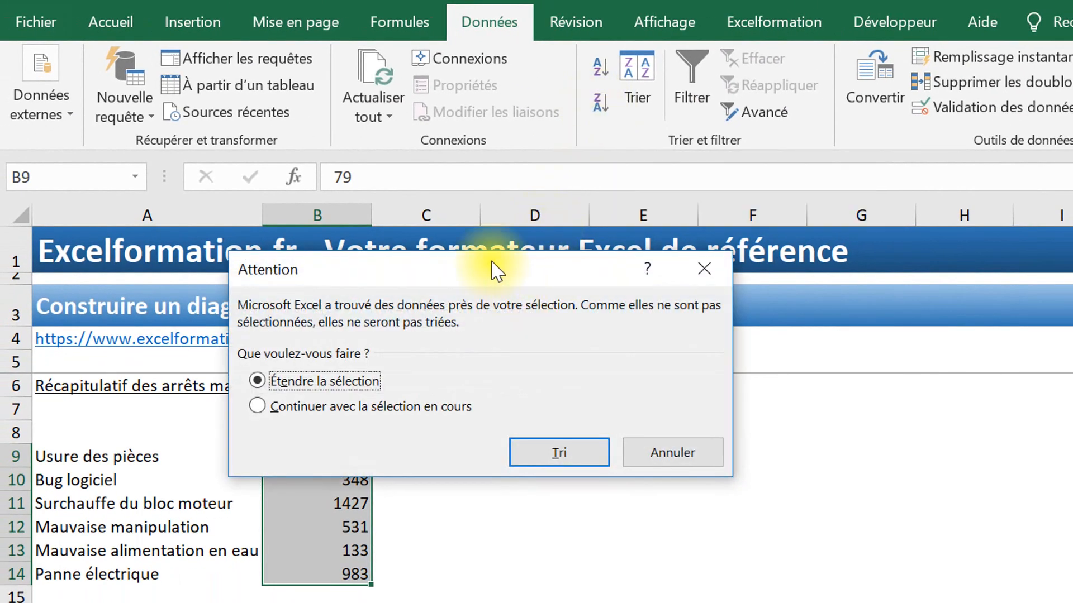
drag(489, 274, 662, 363)
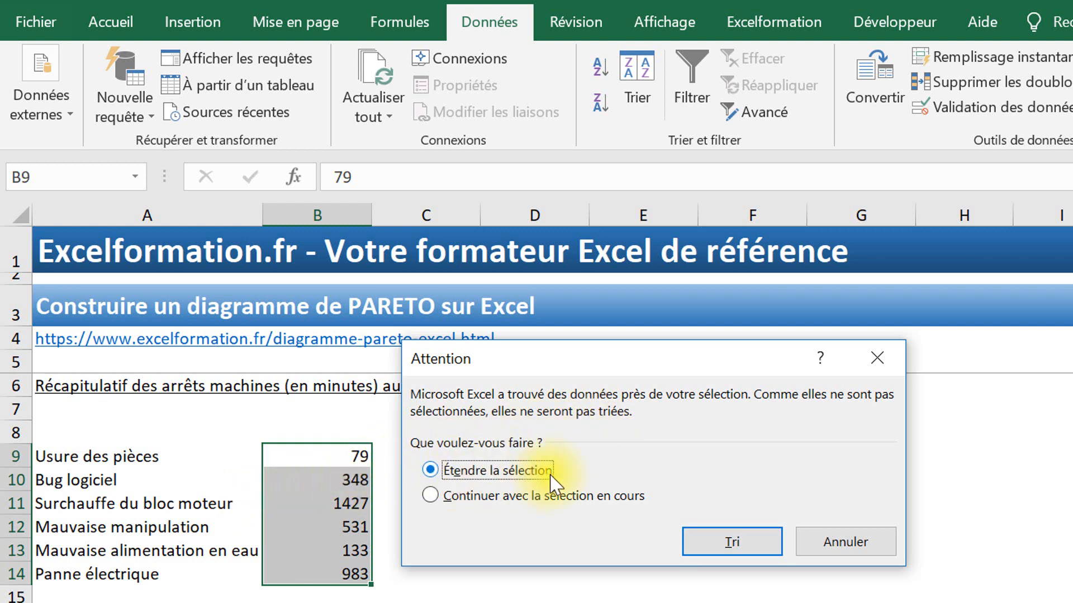
click(732, 545)
click(288, 452)
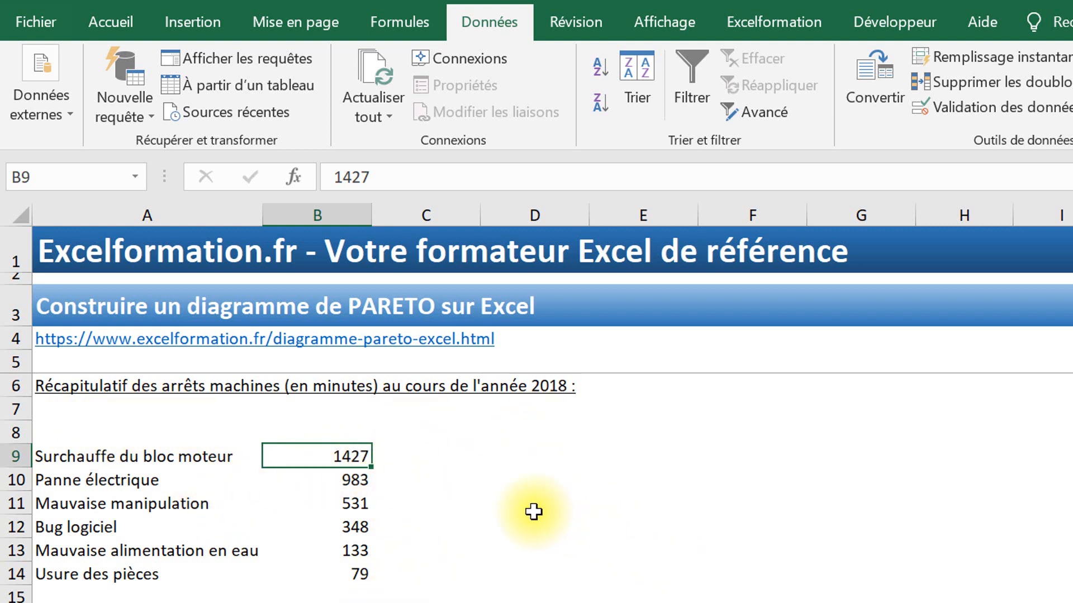
- Add the column headers "Causes" in A8 and "Arrêts (mn)" in B8
click(209, 434)
text(Causes)
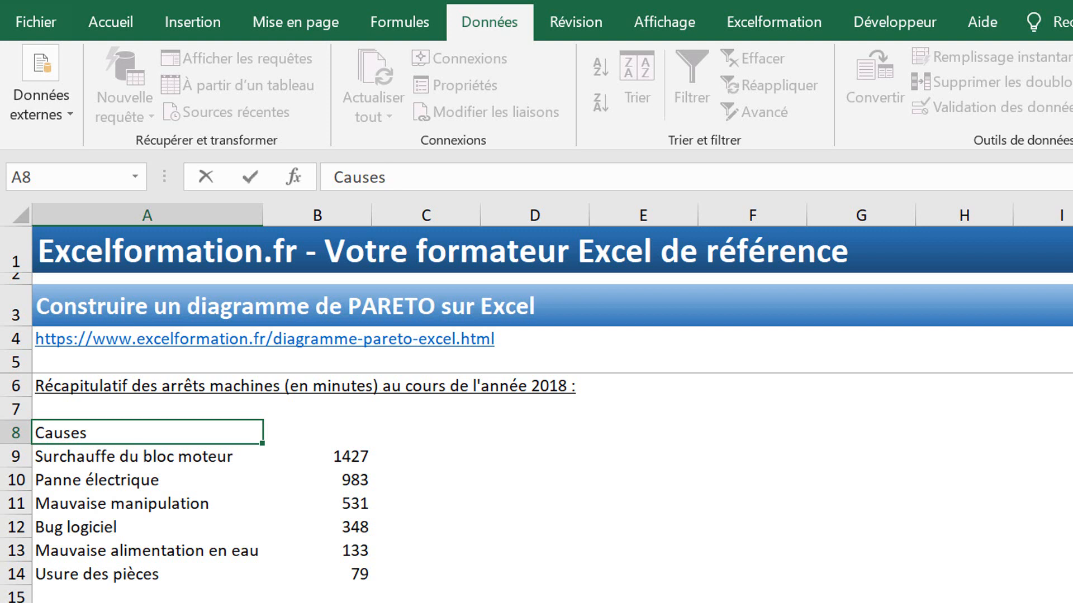
key(Tab)
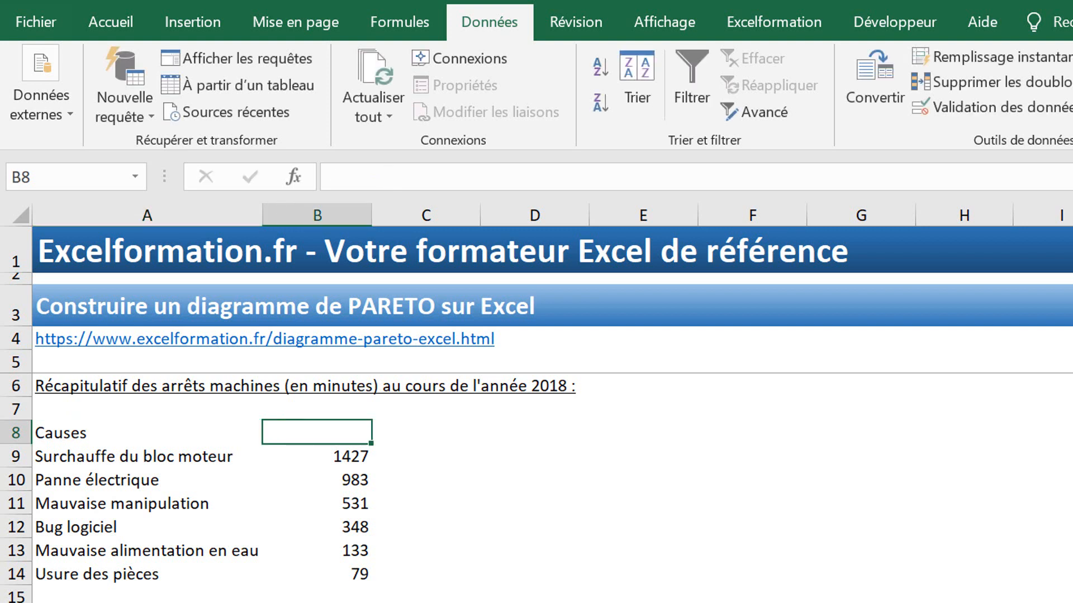
text(Arrêts (mn)
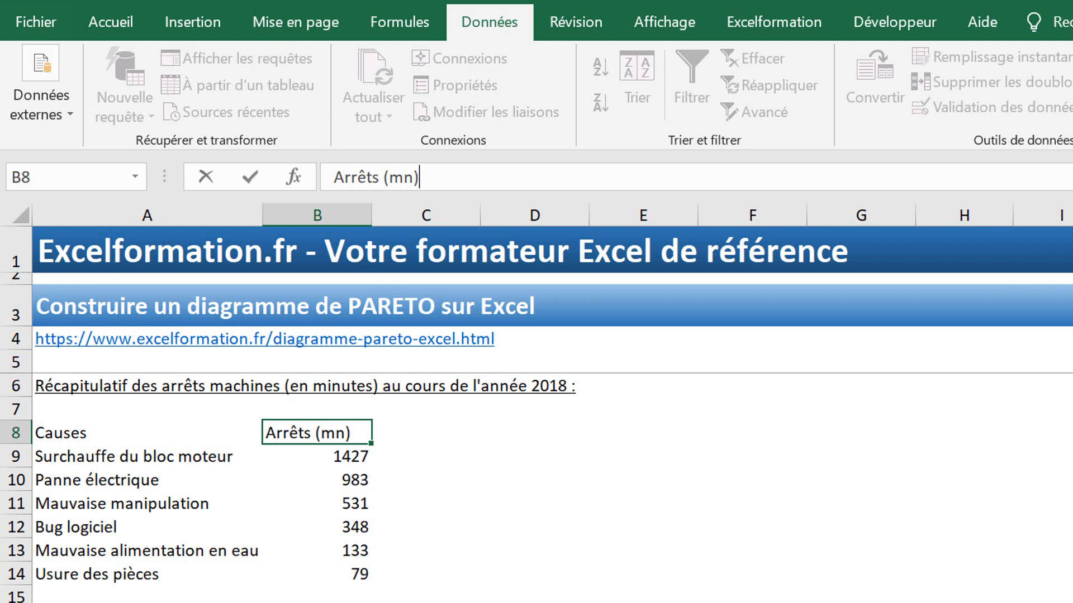
key(Return)
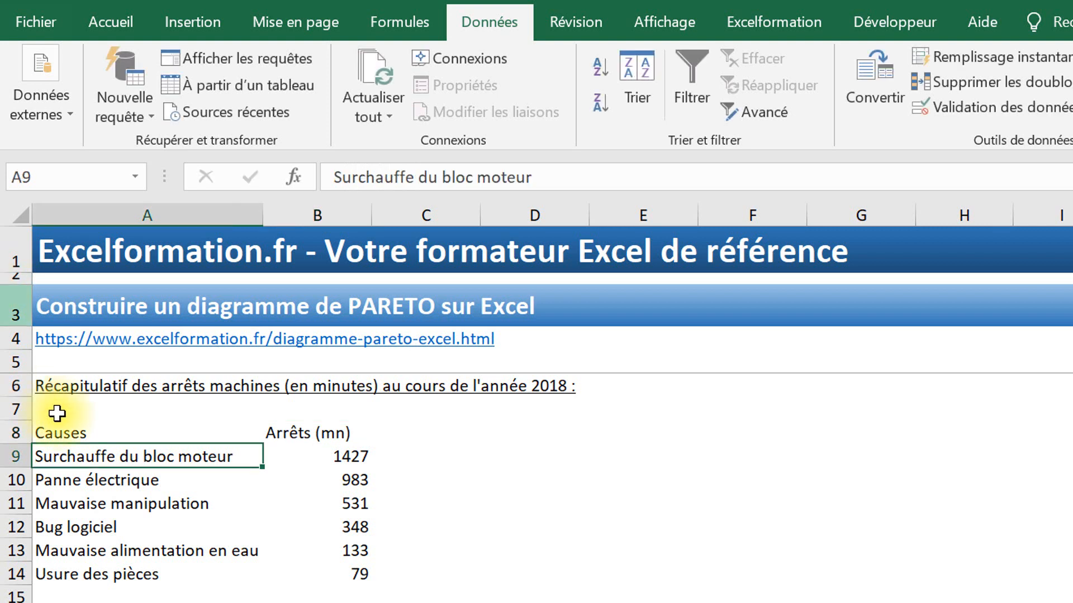
- Right-align the causes column A8:A14 and underline the two headers in A8:B8
drag(84, 435, 117, 572)
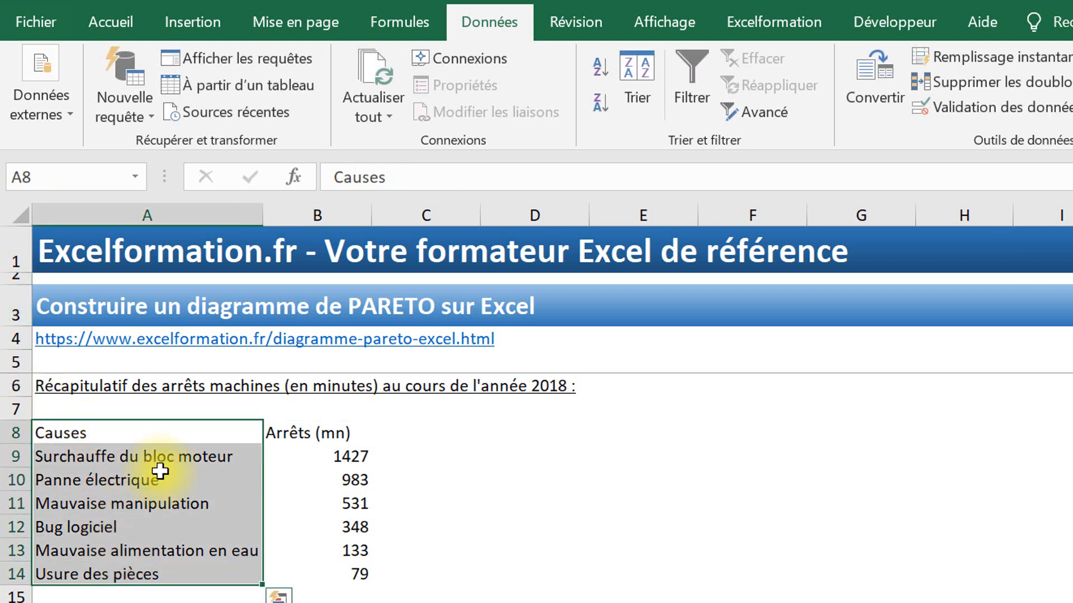
click(122, 21)
click(542, 105)
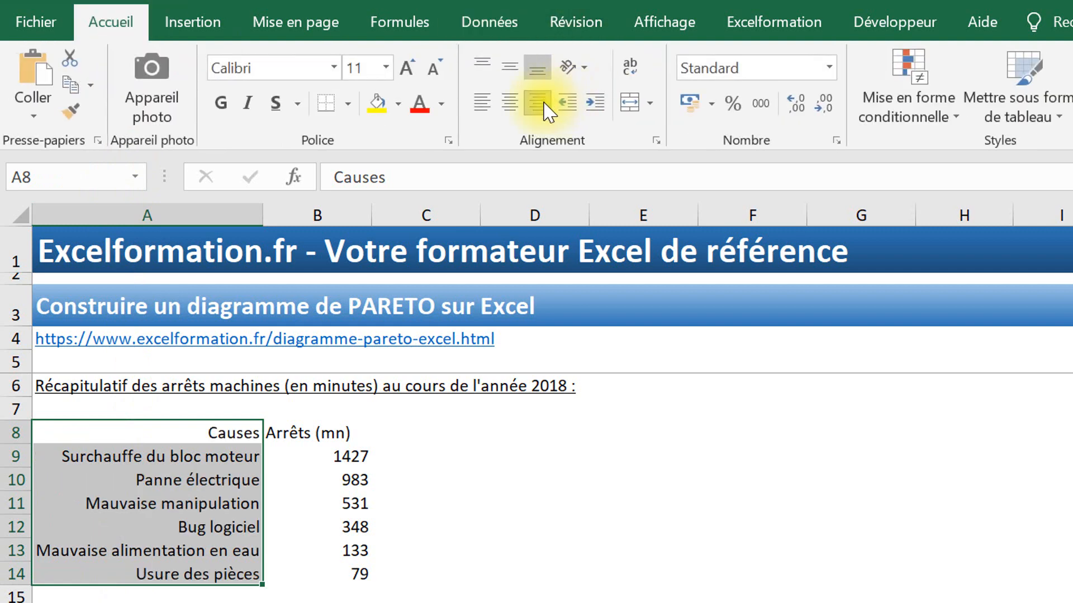
drag(246, 433, 318, 435)
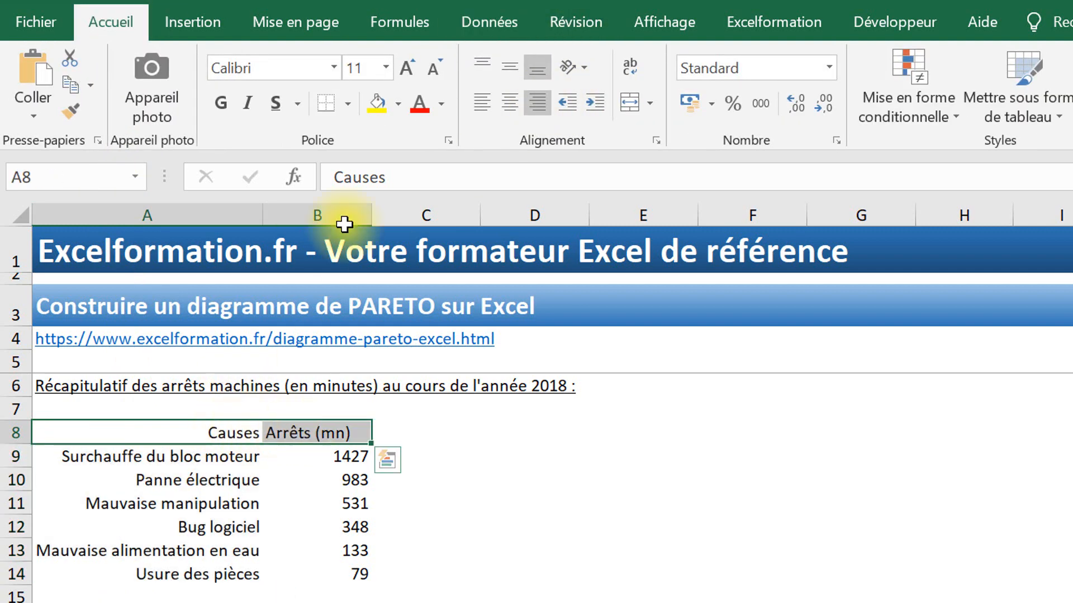
click(277, 104)
- Copy the "Arrêts (mn)" header into C8 and change the copy to "Cumuls (mn)"
click(425, 430)
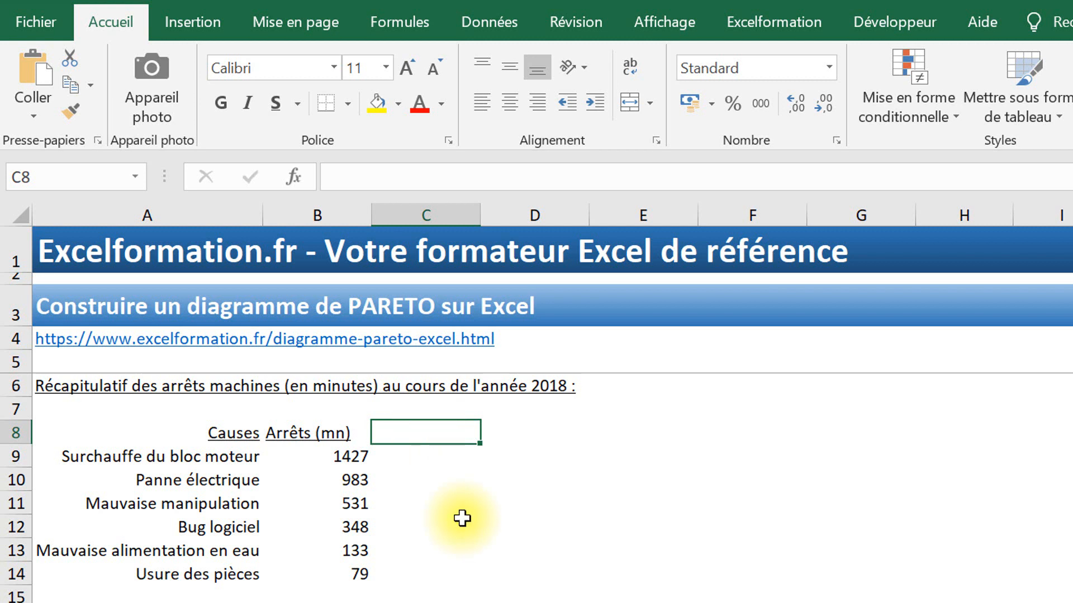
key(Left)
key(ctrl+c)
key(Right)
key(Return)
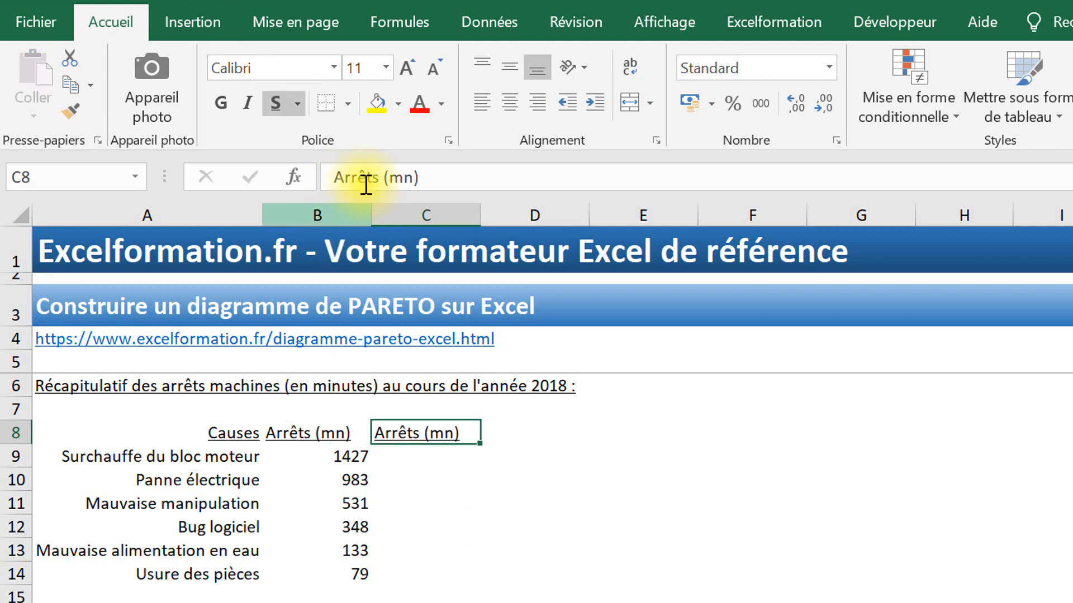
double_click(364, 177)
text(Cumuls)
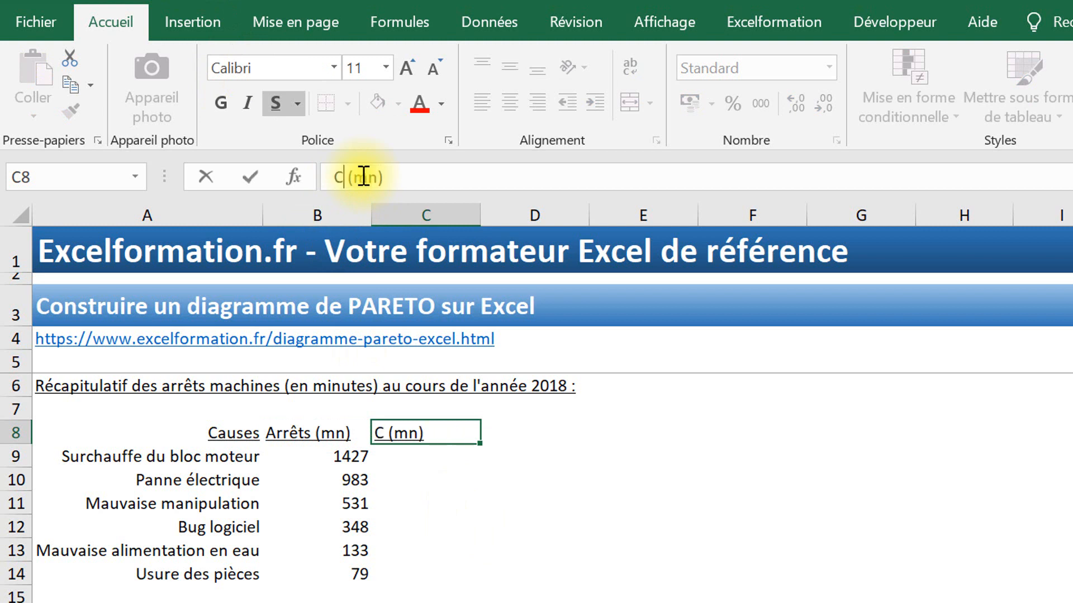
key(Return)
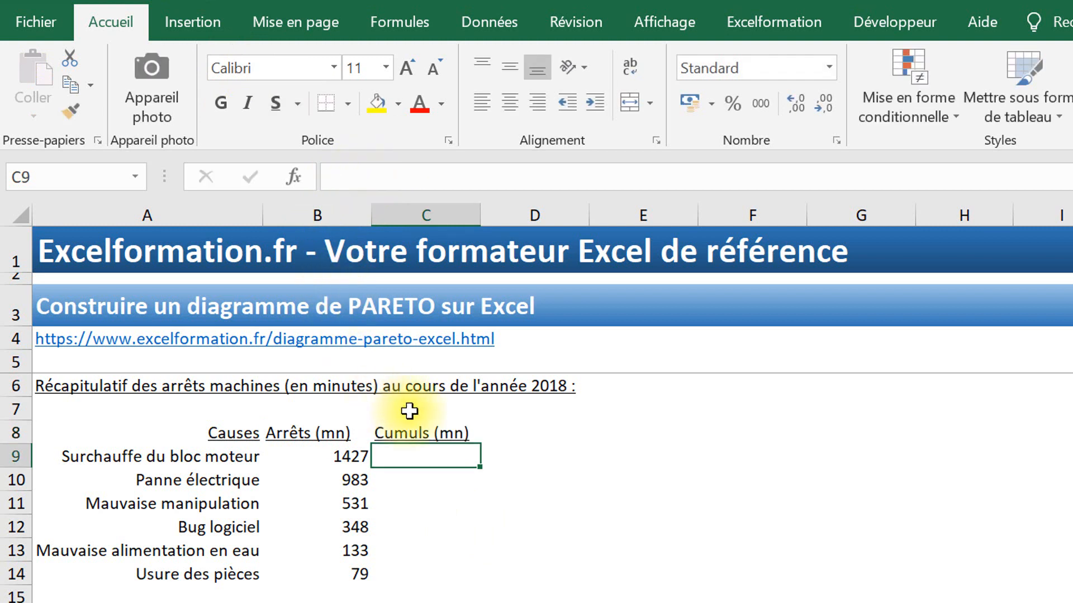
- Start the running total with =B9 in C9 and =C9+B10 in C10
text(=)
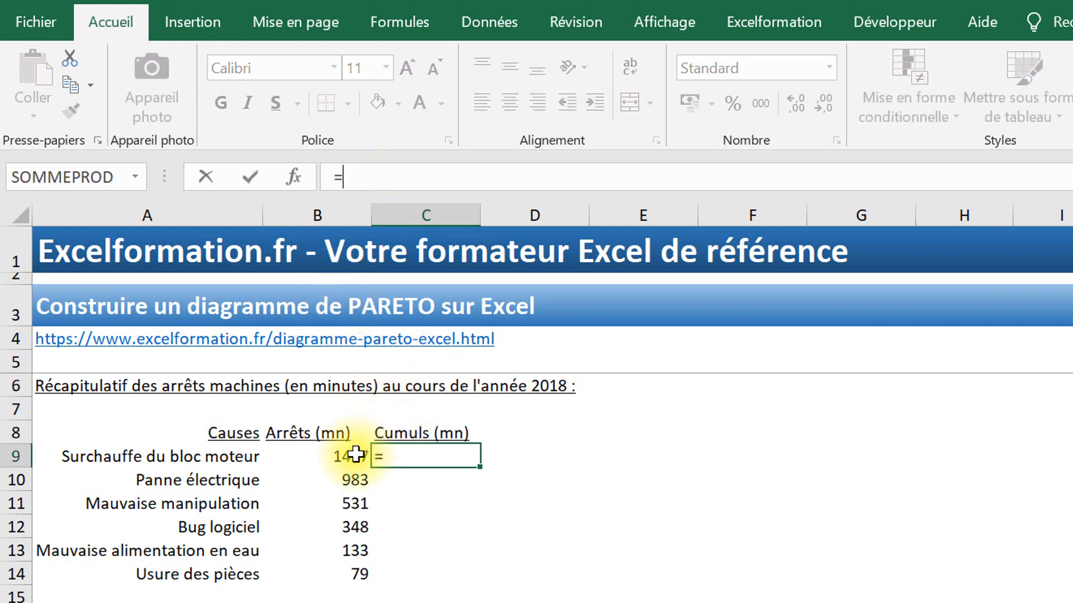
click(337, 459)
key(Return)
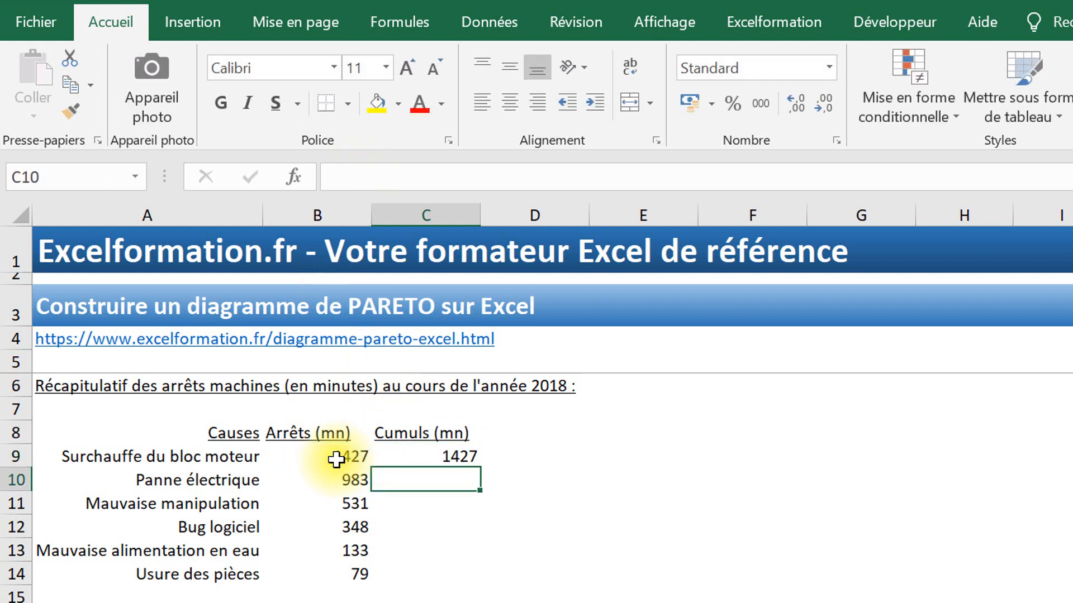
text(=)
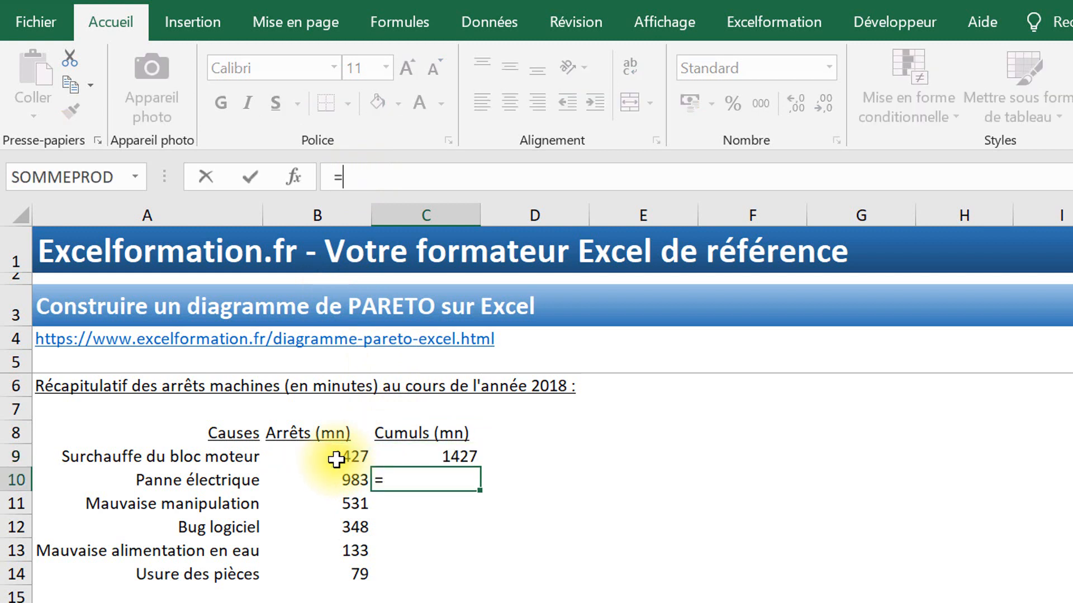
click(432, 450)
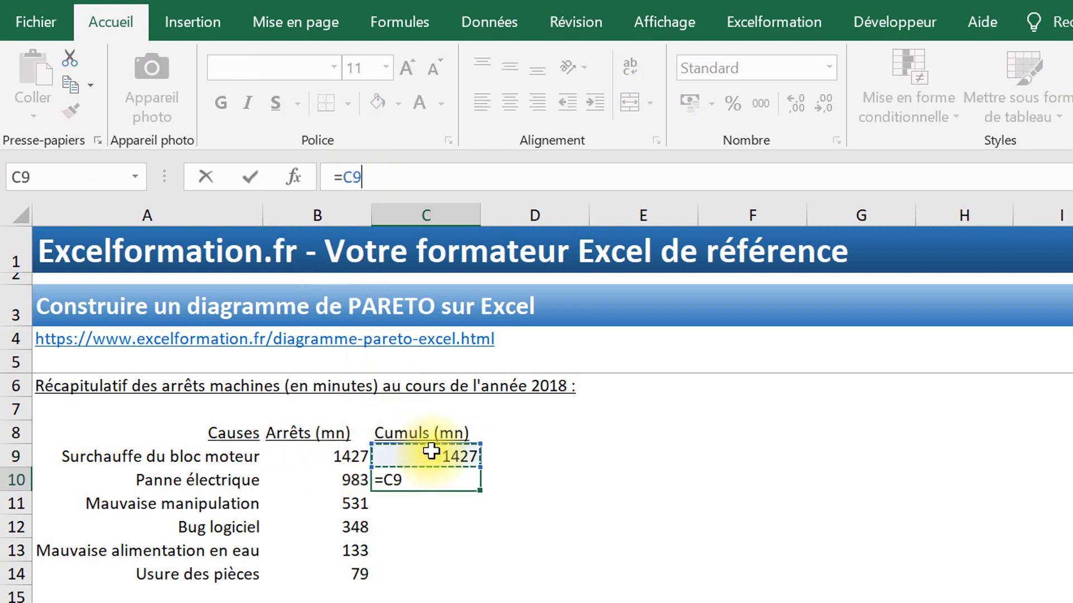
text(+)
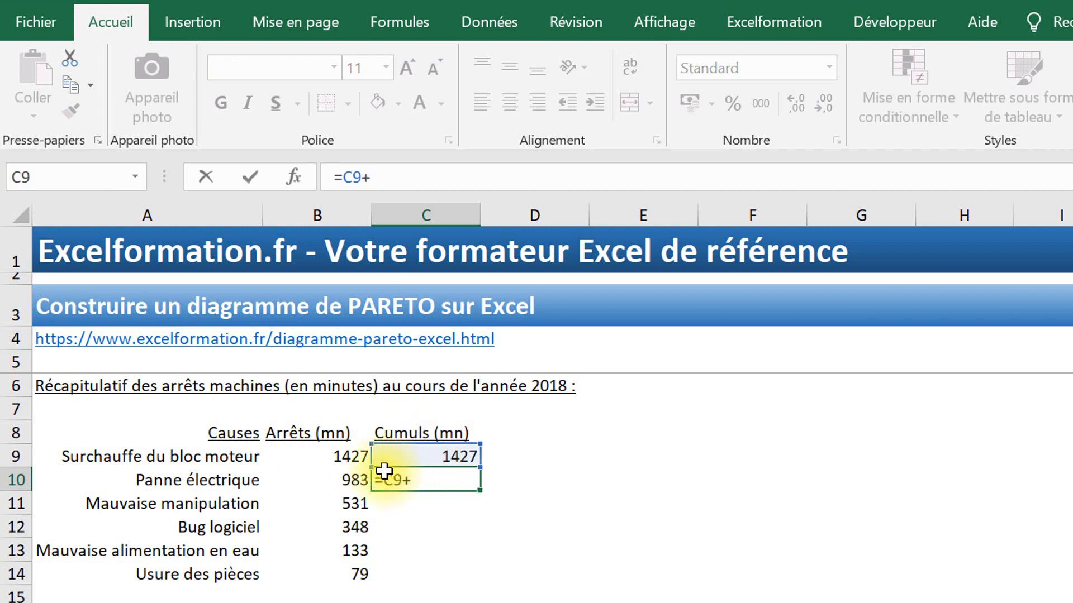
click(331, 479)
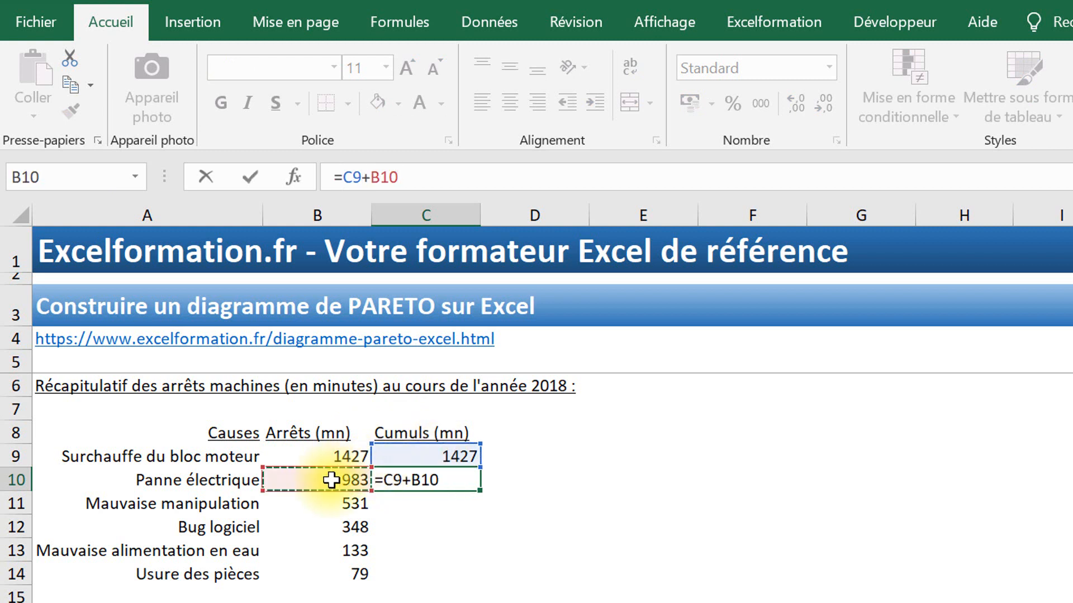
key(Return)
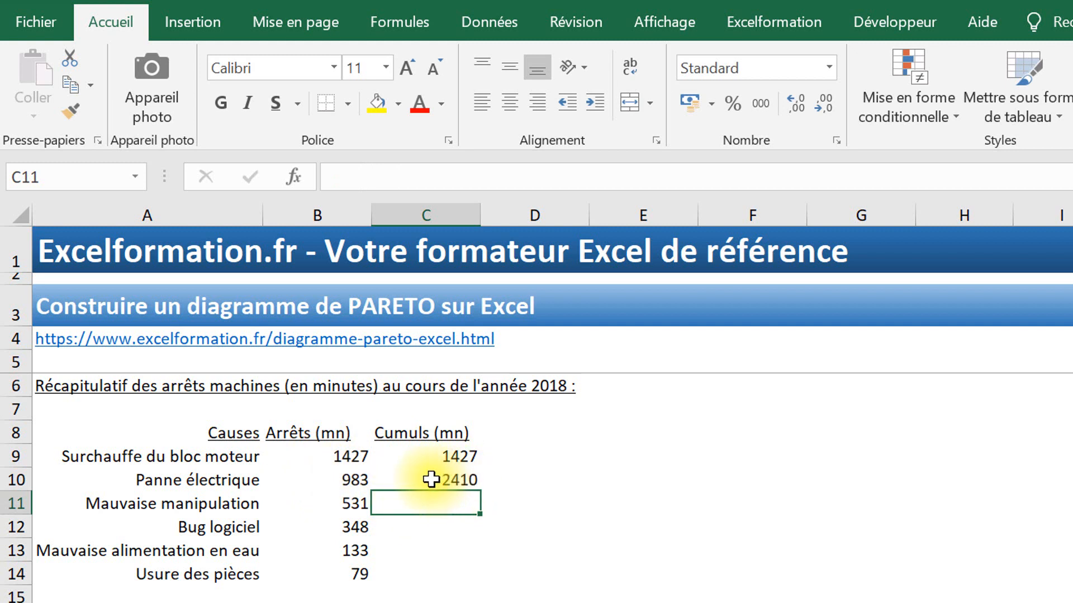
- Fill the cumulative formula from C10 down through C14
click(353, 452)
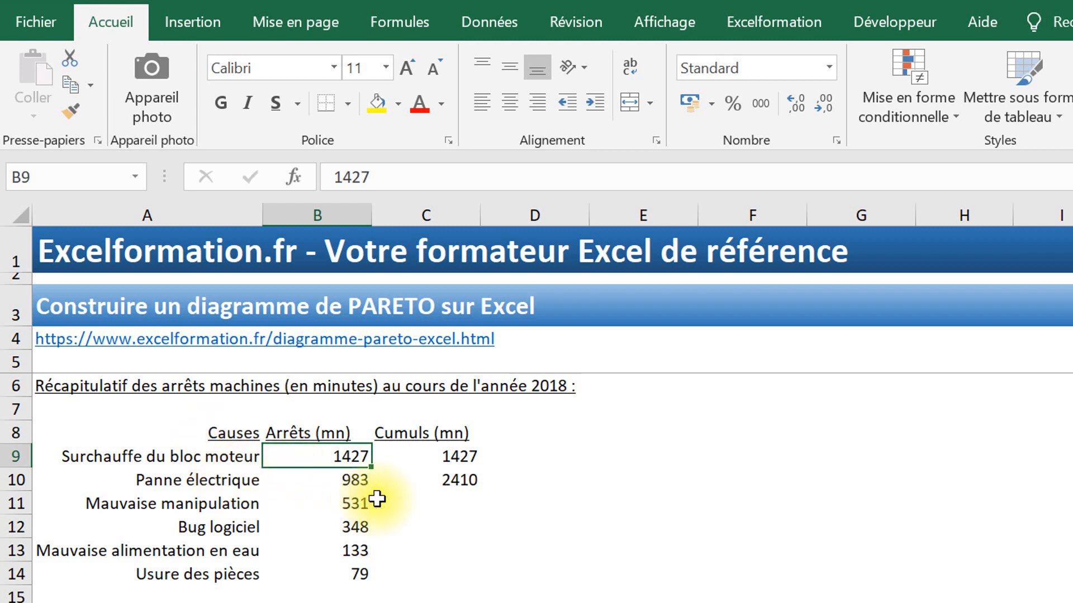
click(428, 482)
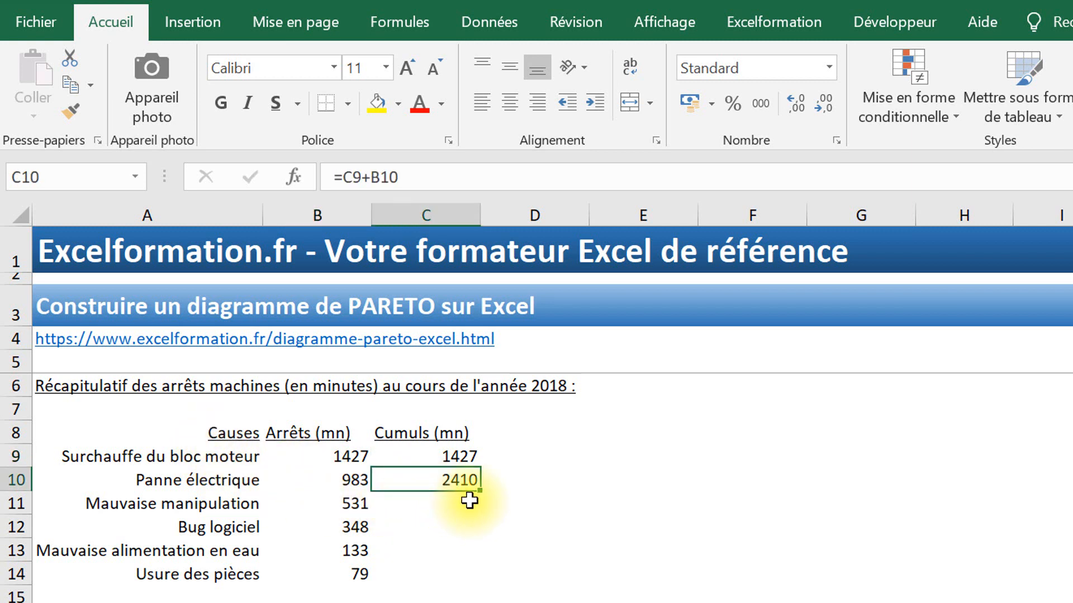
drag(479, 492, 470, 584)
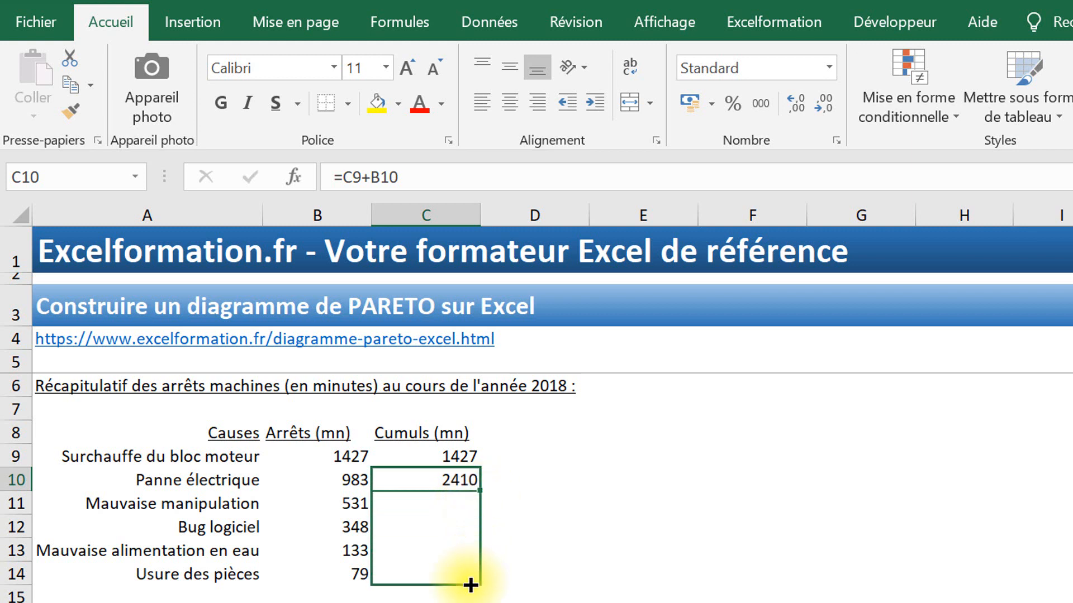
drag(471, 584, 471, 584)
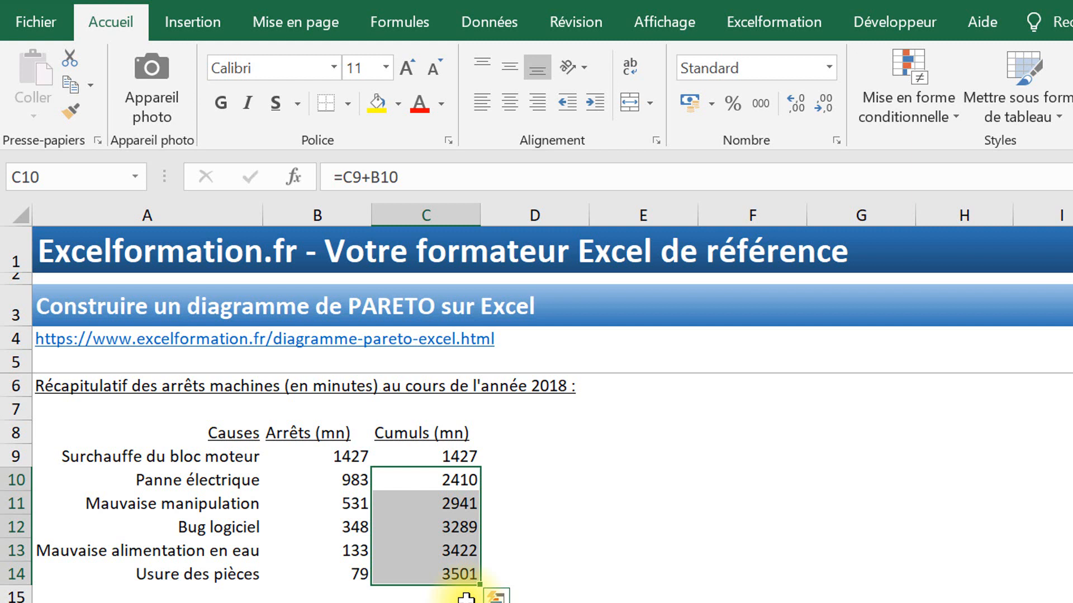
- Add an underlined "Cumuls (%)" header in D8
click(506, 434)
text(C)
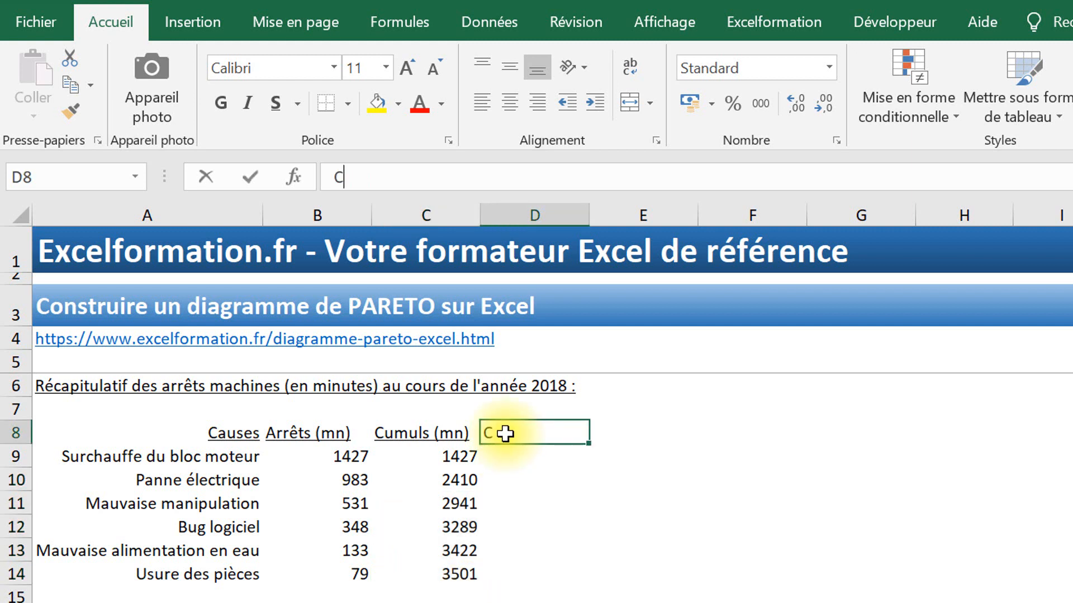
text(umuls (%))
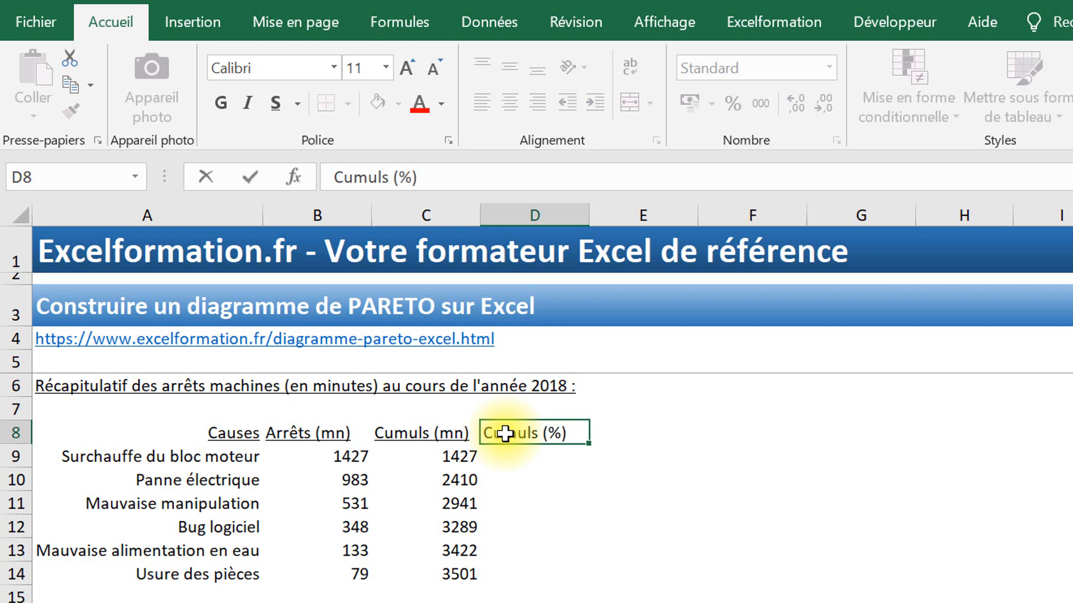
key(ctrl+Return)
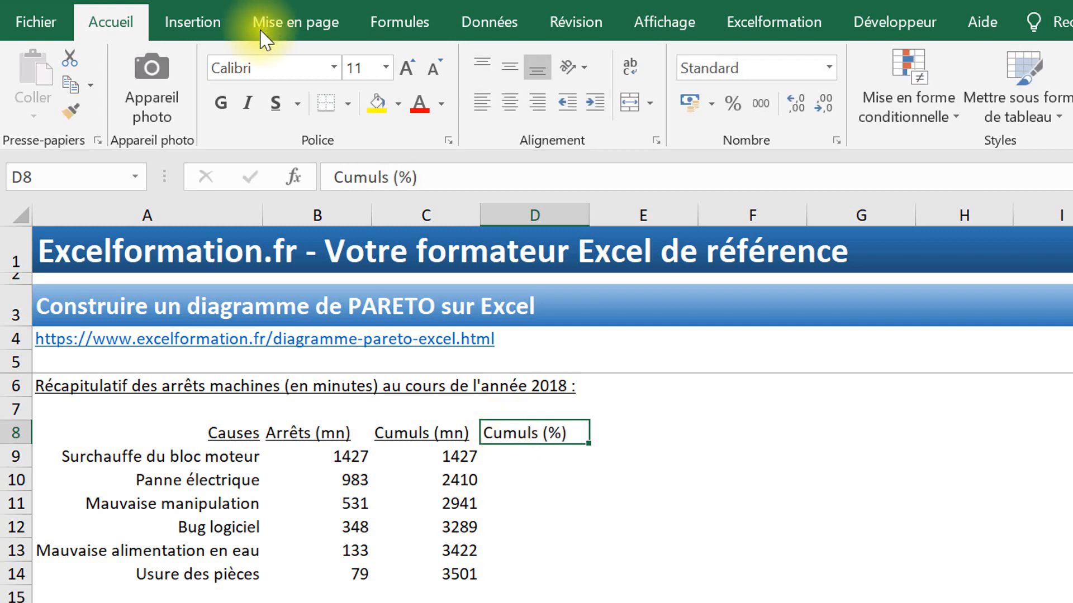
click(275, 102)
key(Return)
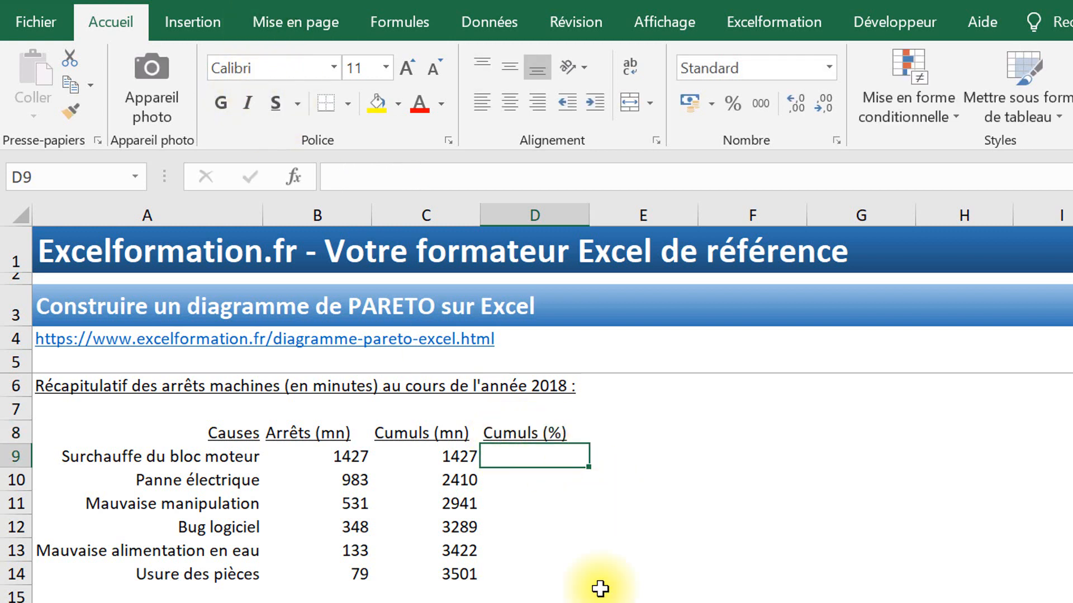
- Enter =C9/$C$14 in D9 and fill the formula down through D14
text(=)
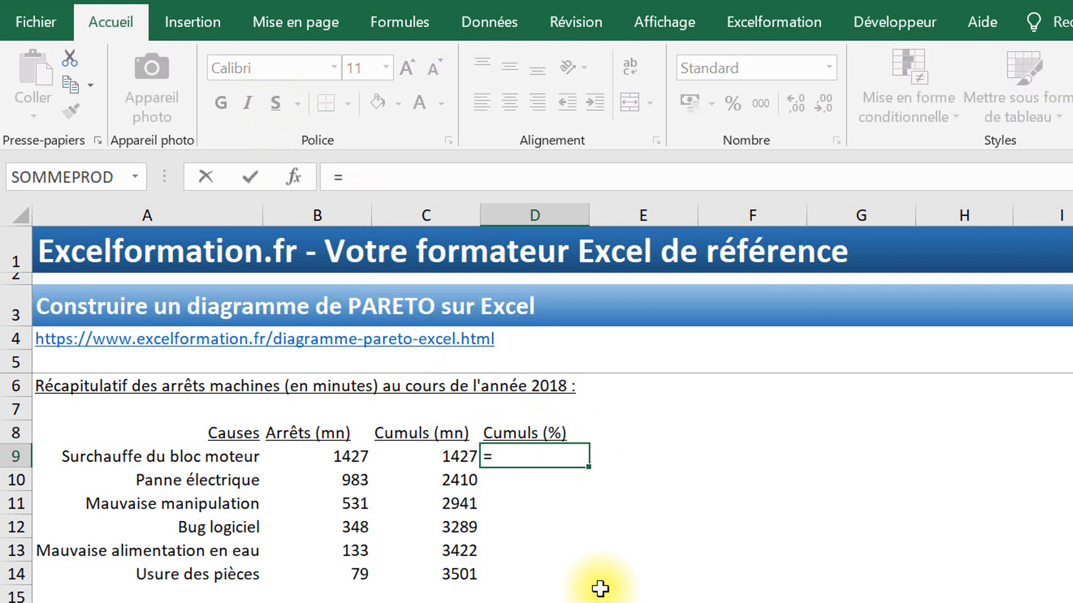
click(445, 456)
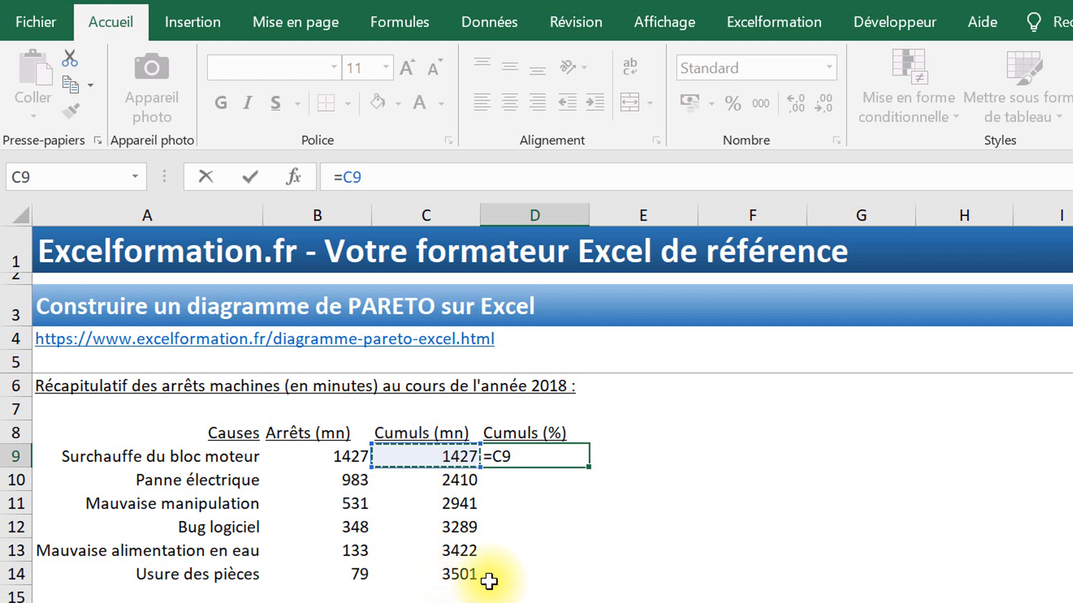
text(/)
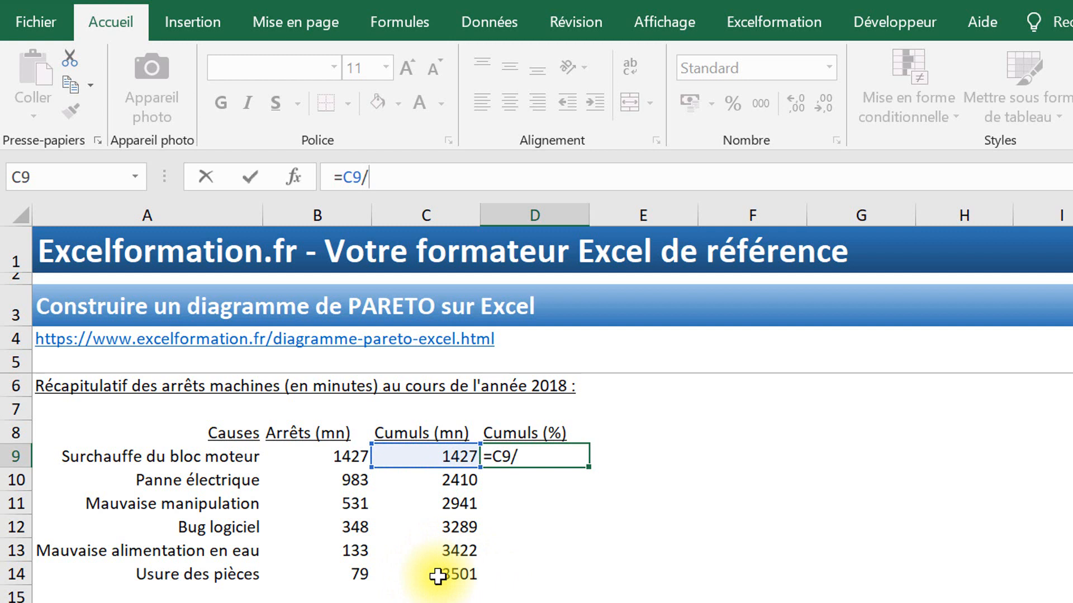
click(437, 576)
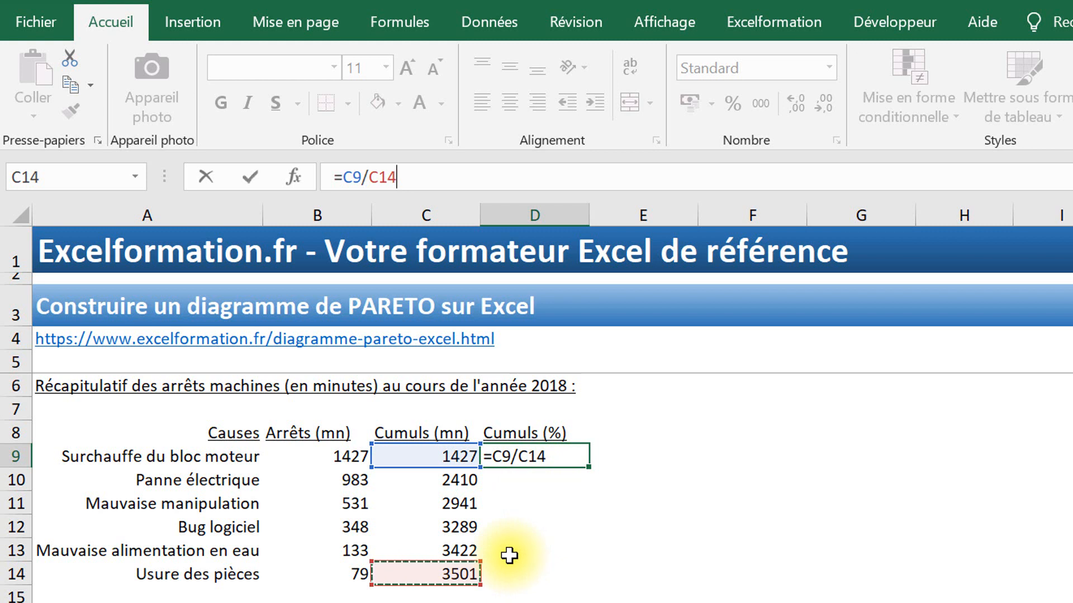
key(F4)
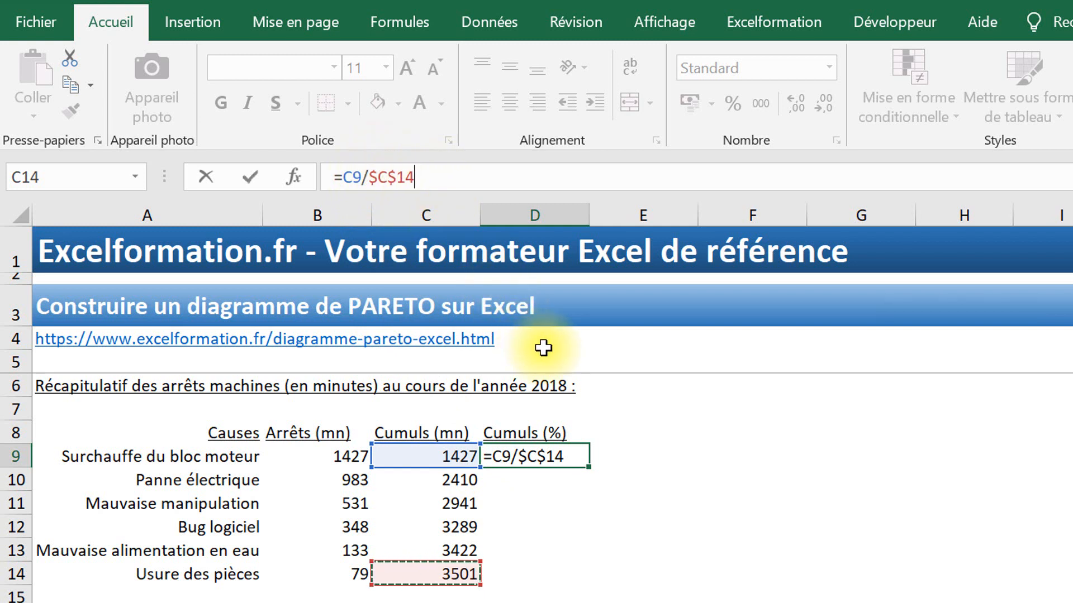
key(Return)
click(575, 458)
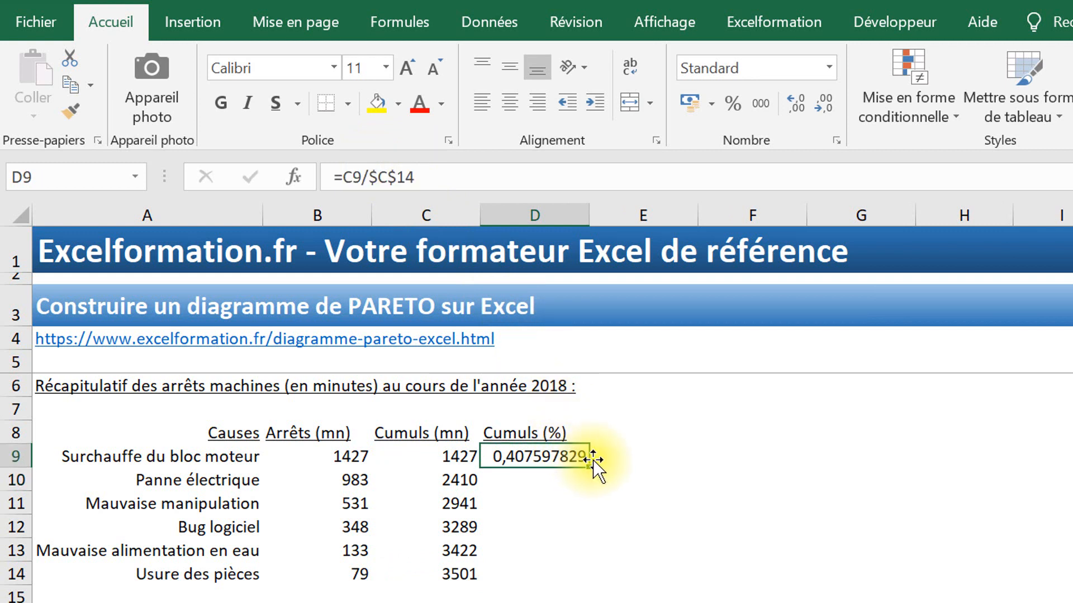
drag(589, 469, 571, 584)
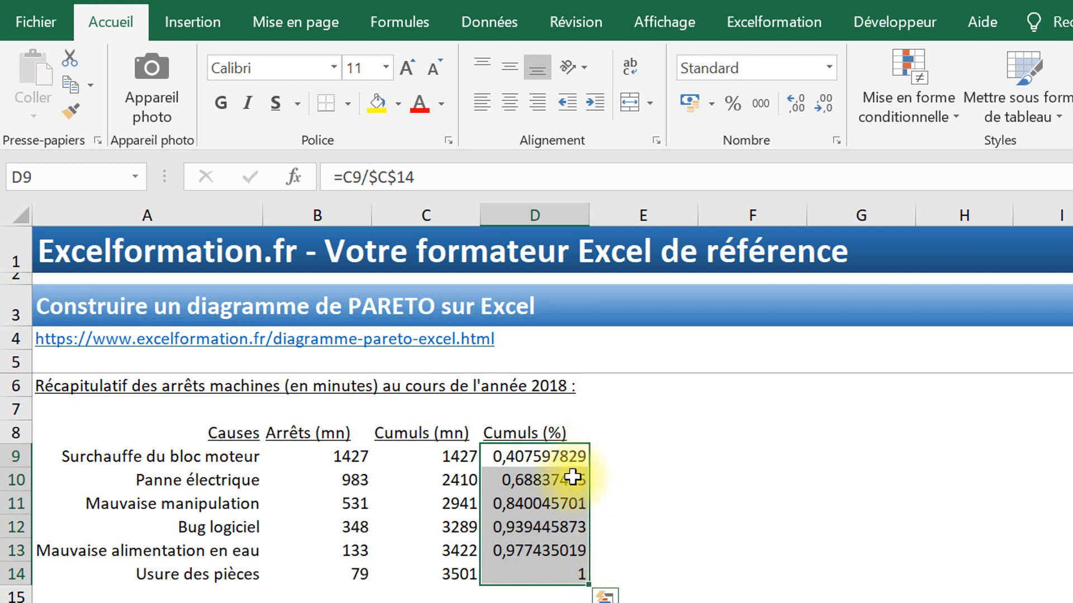
- Format the cumulative percentages in D9:D14 as Pourcentage with no decimal places
click(833, 72)
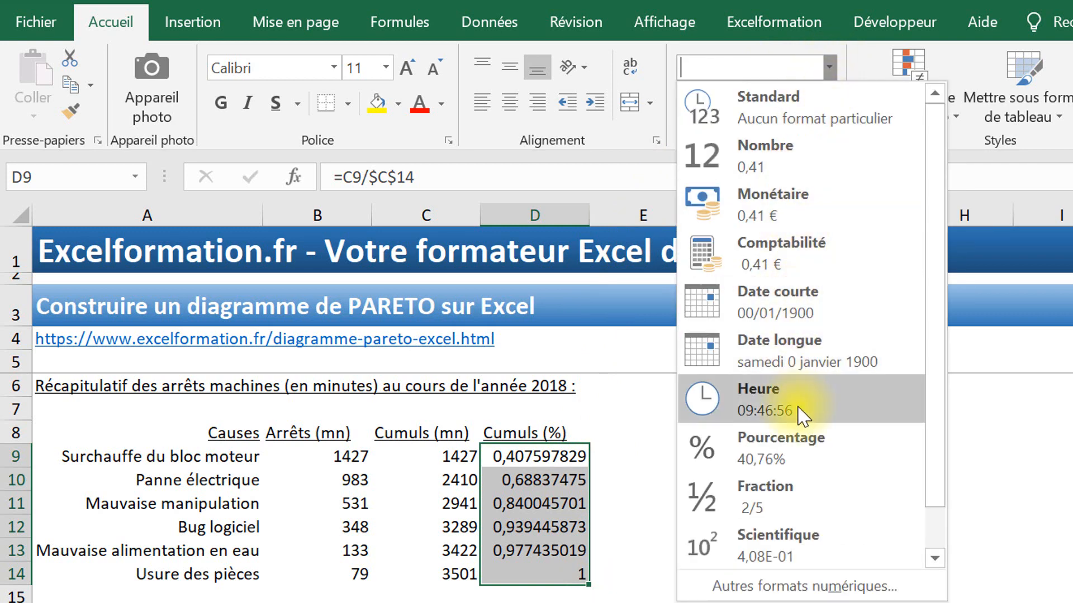
click(805, 447)
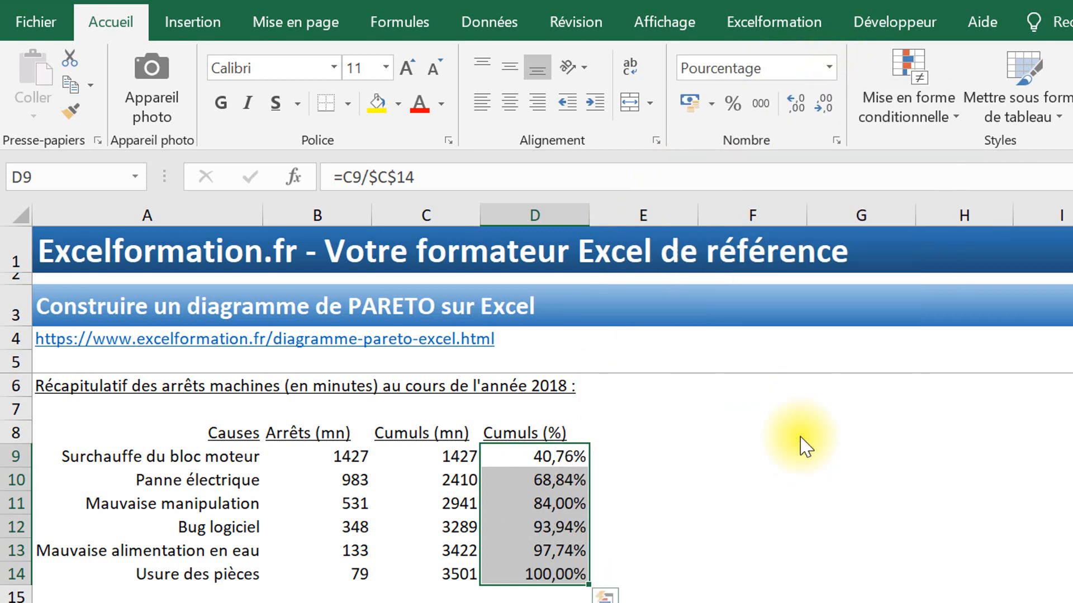
click(824, 105)
click(824, 105)
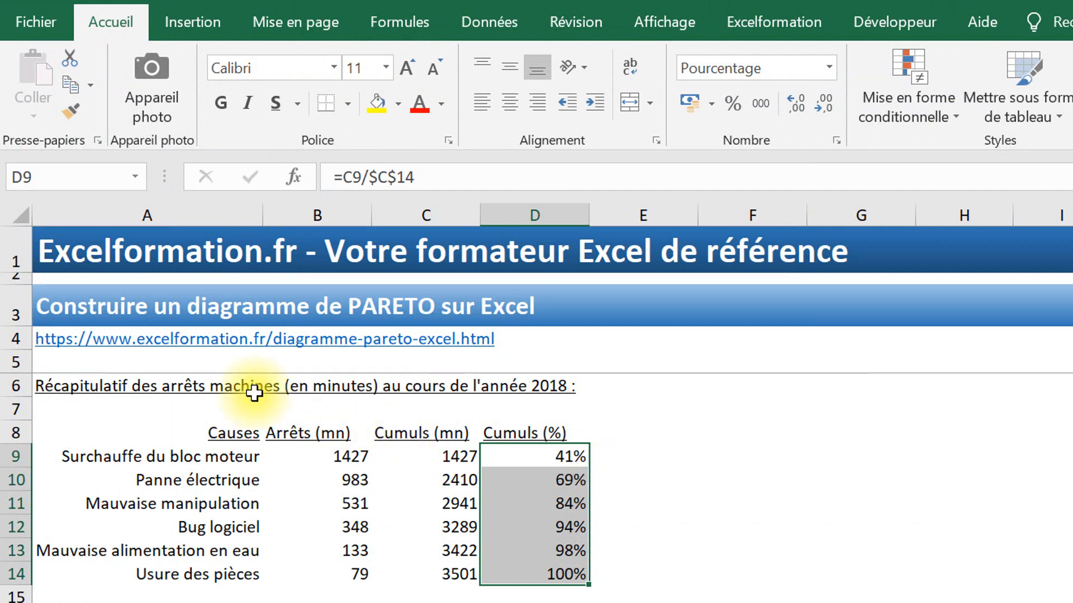
- Insert a combo chart of type "Colonne groupée - Ligne sur l'axe secondaire" from the table A8:D14
drag(156, 442, 522, 568)
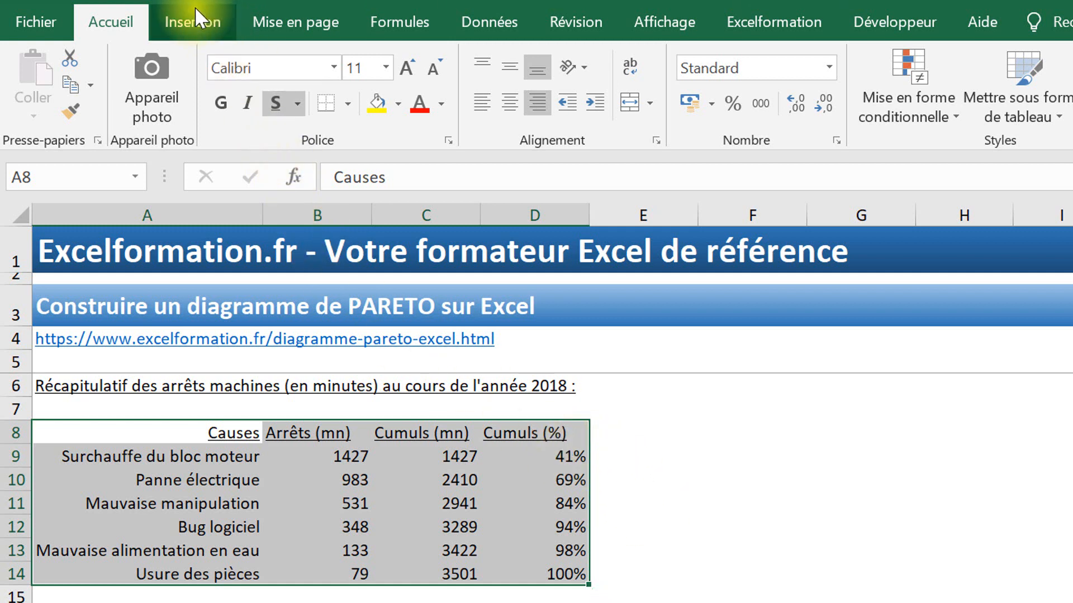
click(194, 20)
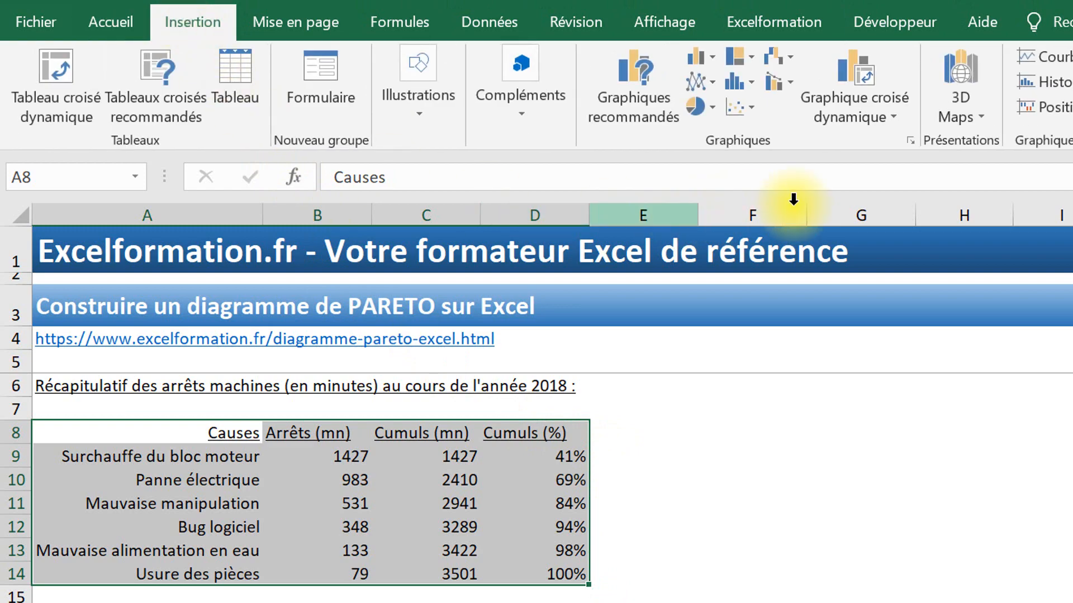
click(777, 83)
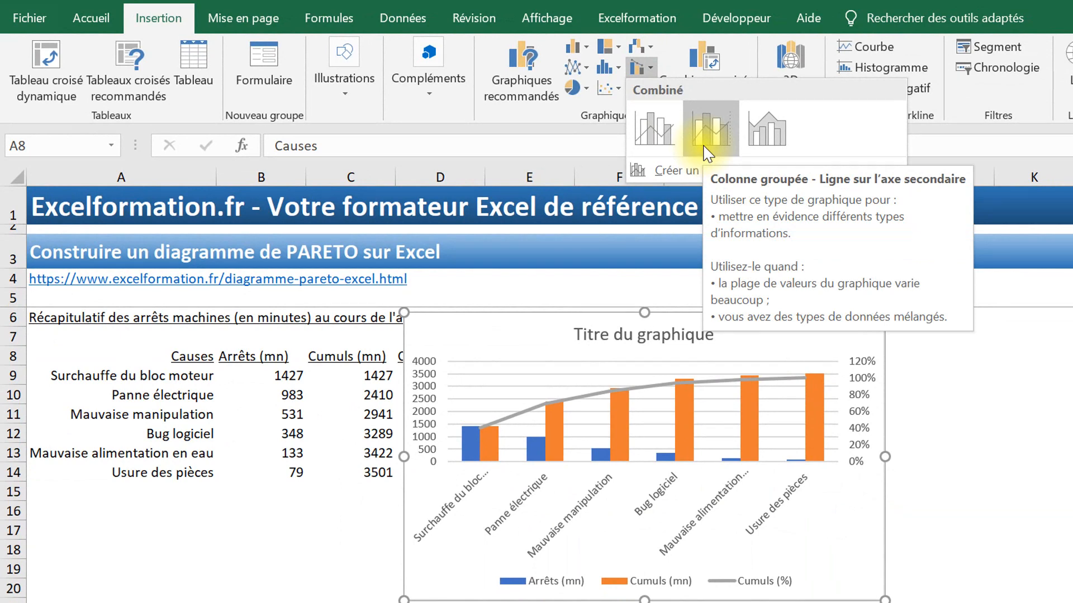
click(705, 152)
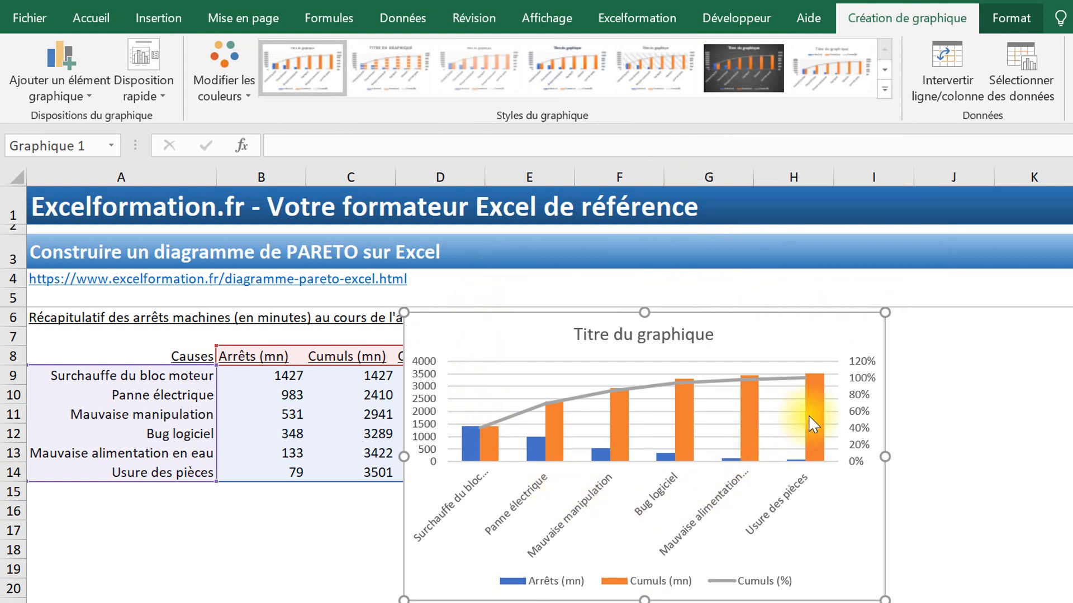
- Move the chart clear of the table, to its right, and delete the Cumuls (mn) series from it
mouse_move(809, 411)
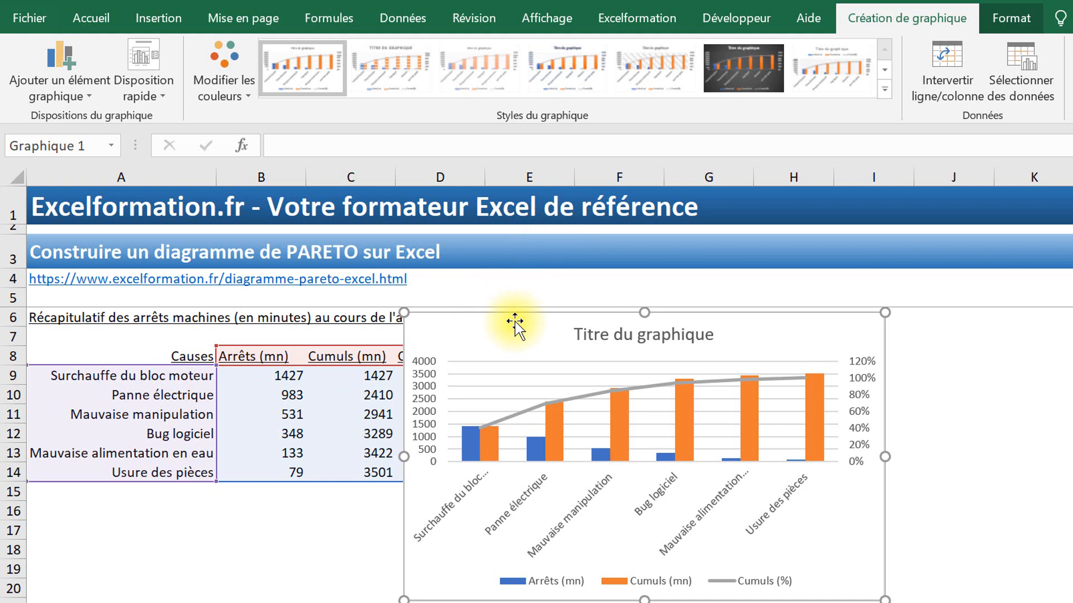
drag(538, 311, 617, 262)
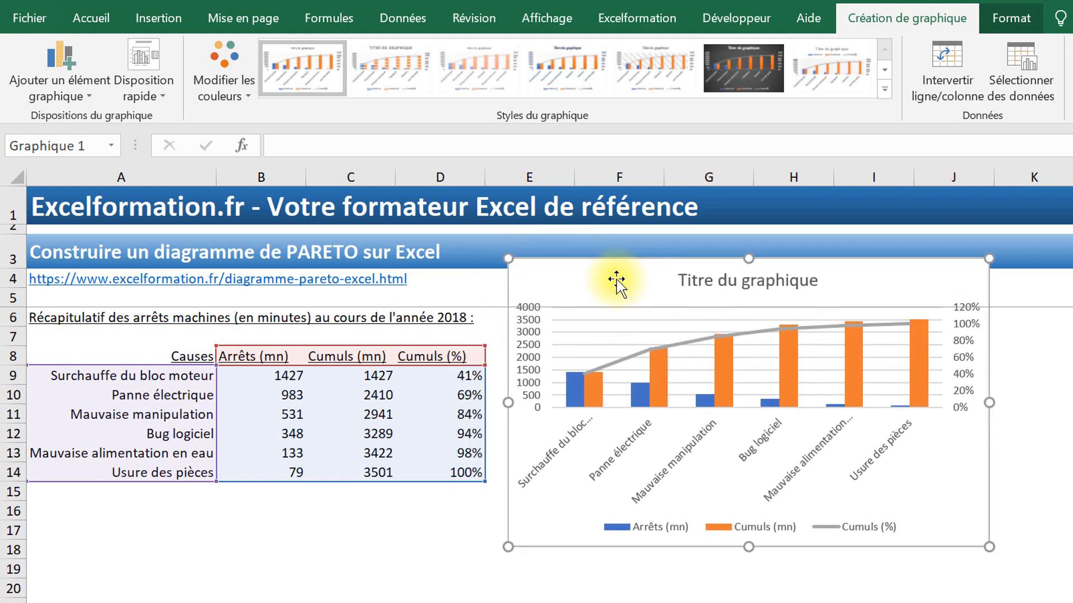
click(728, 379)
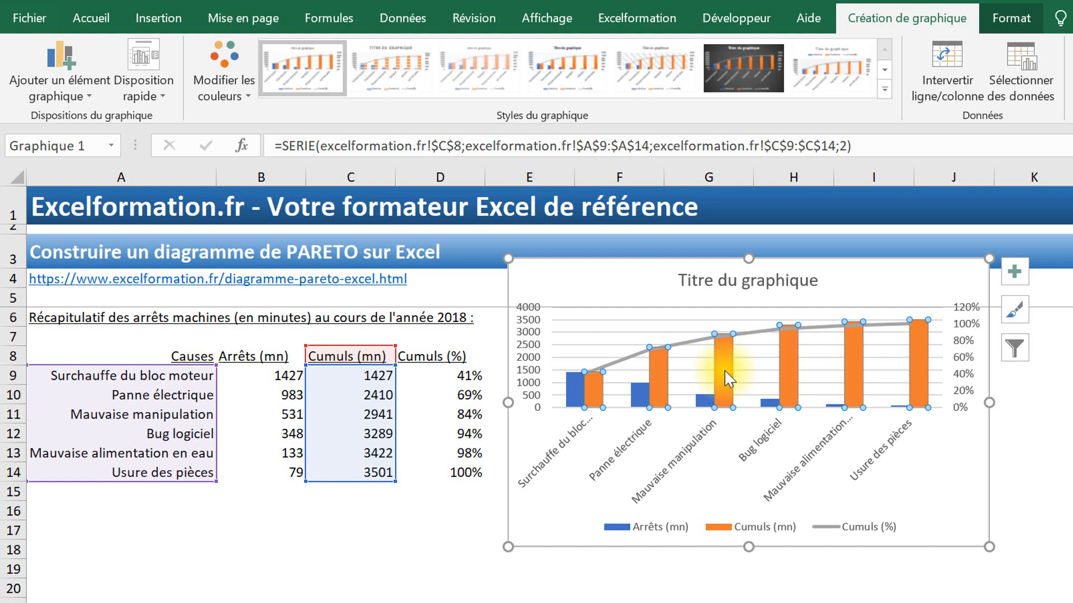
key(Delete)
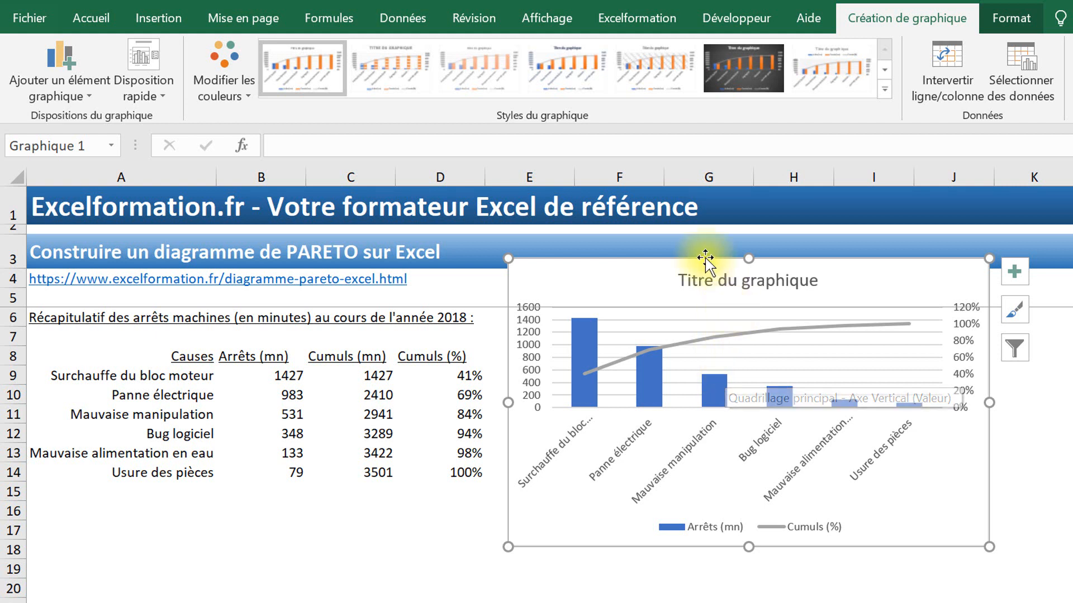
- Change the chart title to "Analyse des arrêts machines"
click(705, 278)
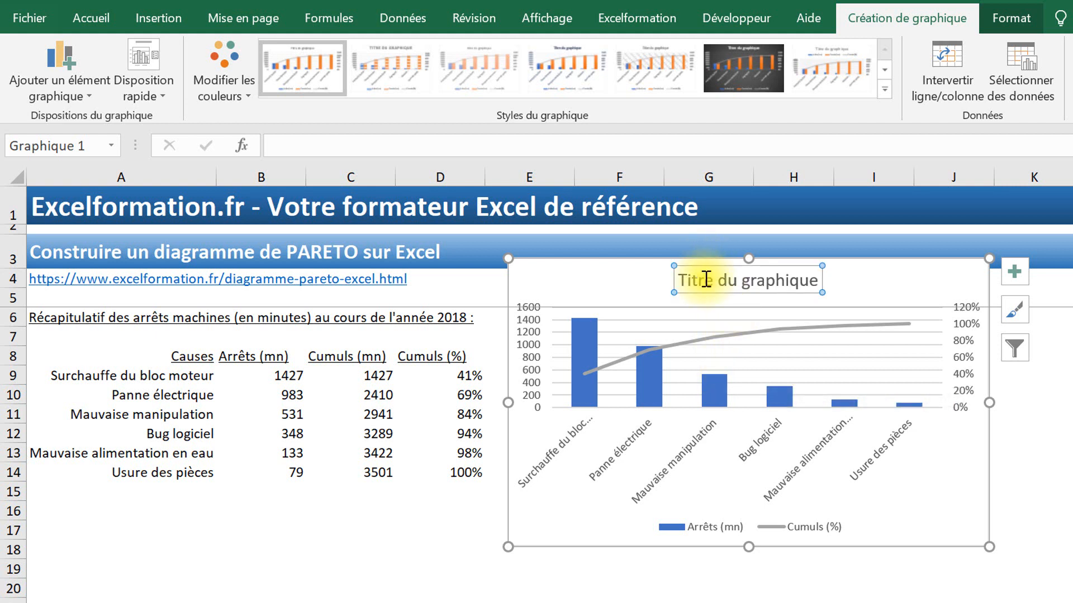
drag(706, 280, 807, 283)
text(Analyse de)
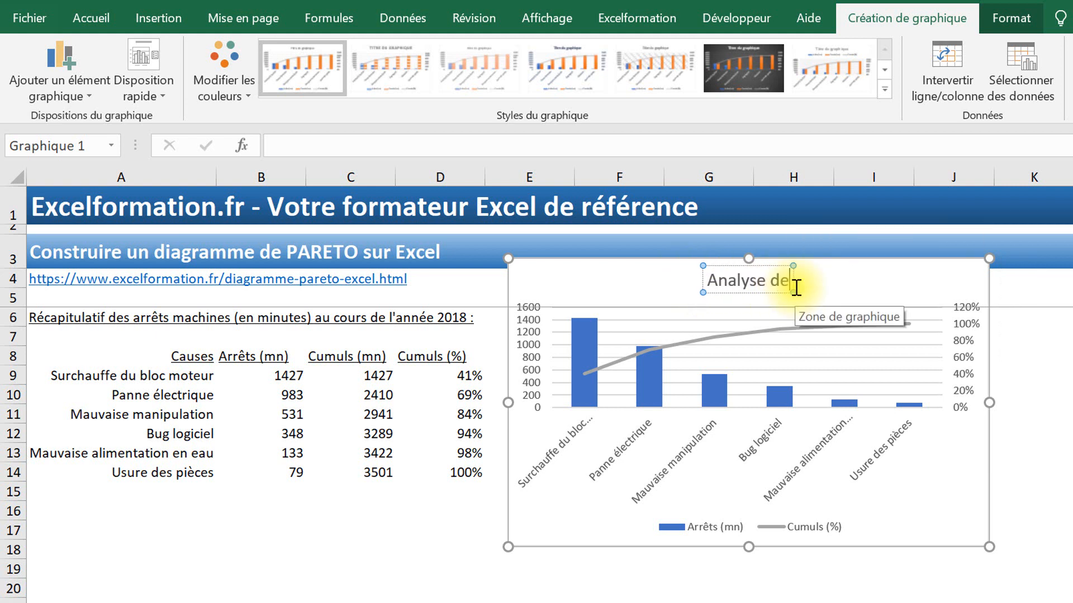
text(s arrêts machines)
click(934, 448)
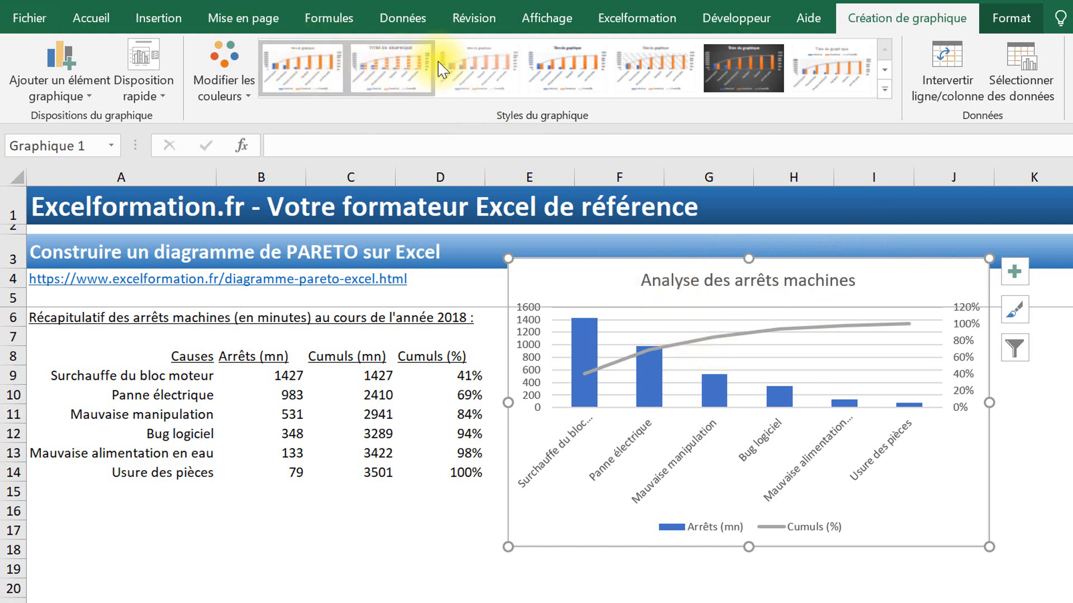
- Apply the last chart style of the gallery, with a bold title, gradient columns and a thick shadowed line
click(820, 83)
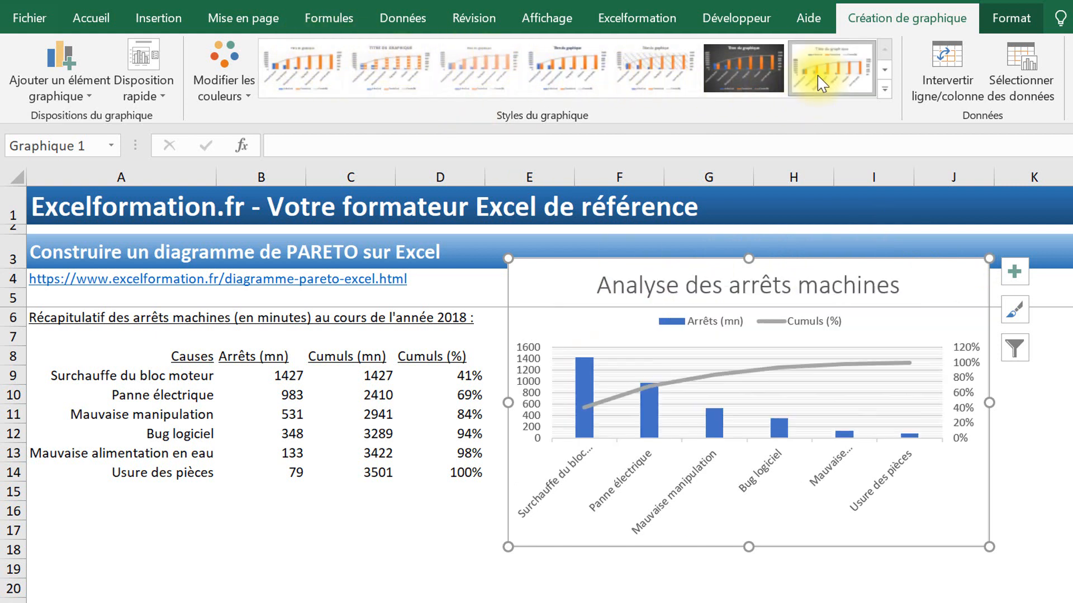
click(884, 90)
click(389, 128)
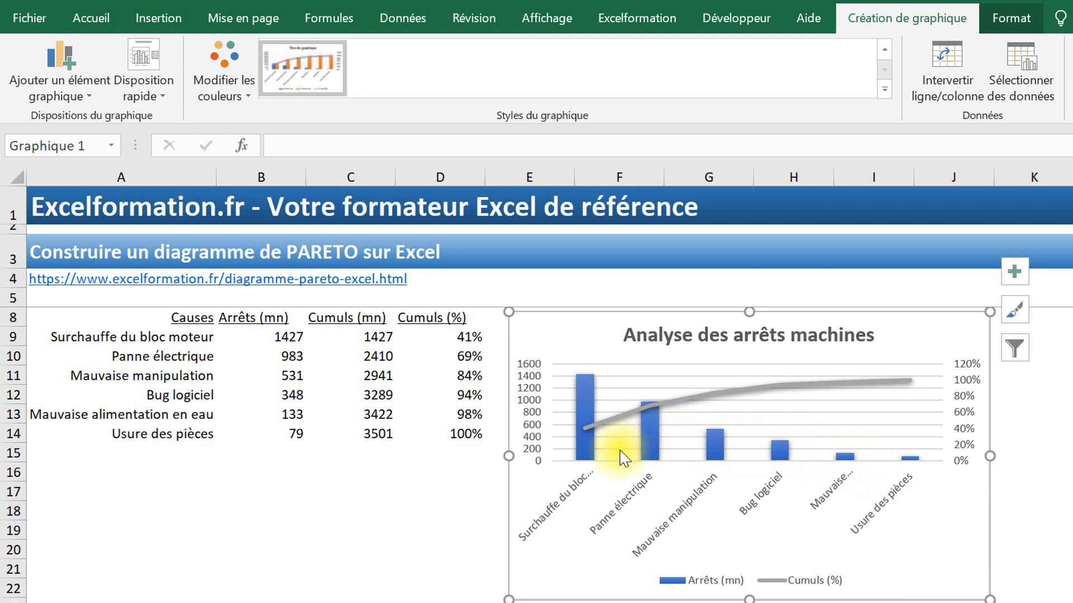
- Reduce the gap width of the Arrêts (mn) series so only thin gaps separate the columns
right_click(585, 459)
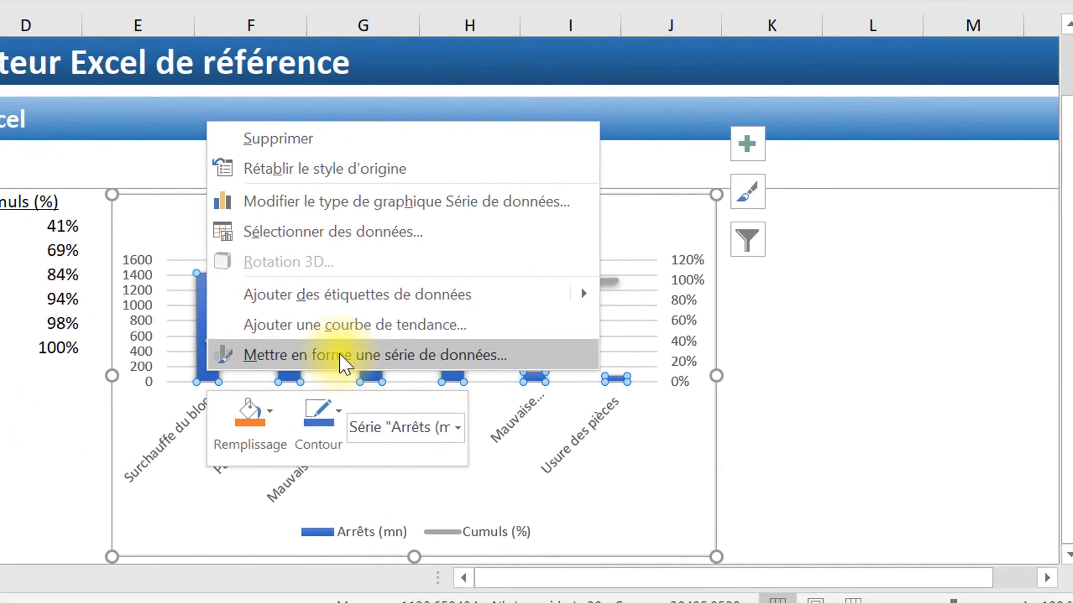
click(693, 440)
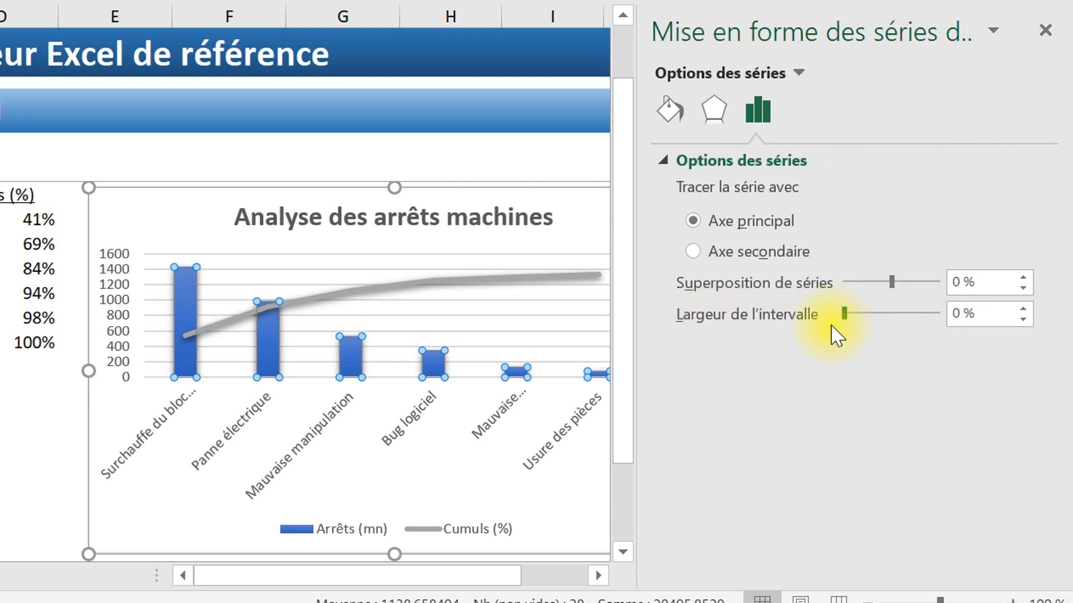
click(1023, 309)
click(1024, 309)
click(1024, 309)
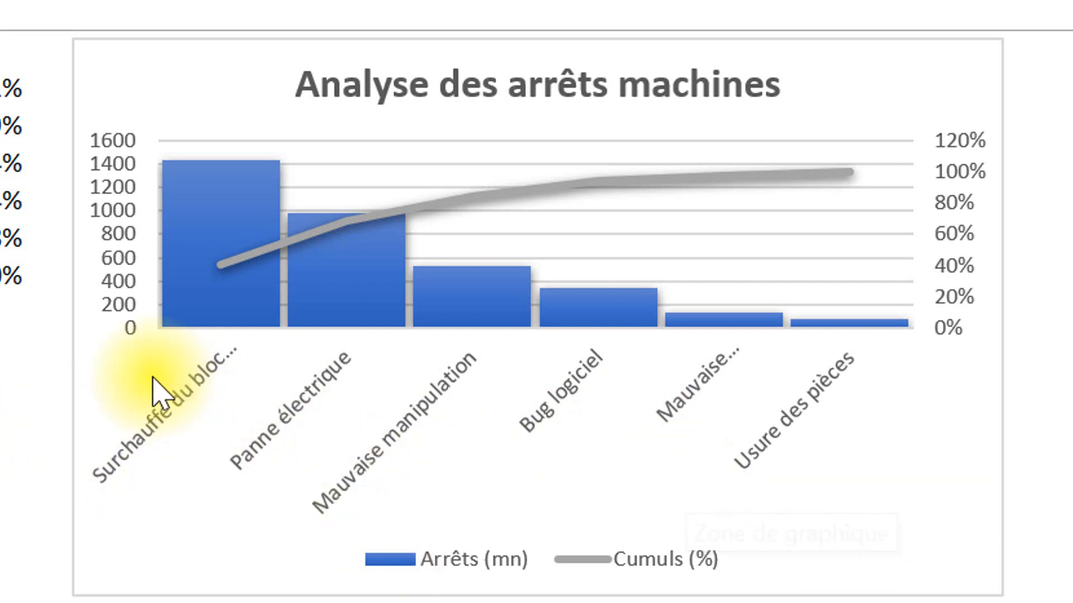
- Try a 90° rotation for the horizontal axis labels and set their text orientation to Horizontal instead
click(191, 391)
right_click(198, 399)
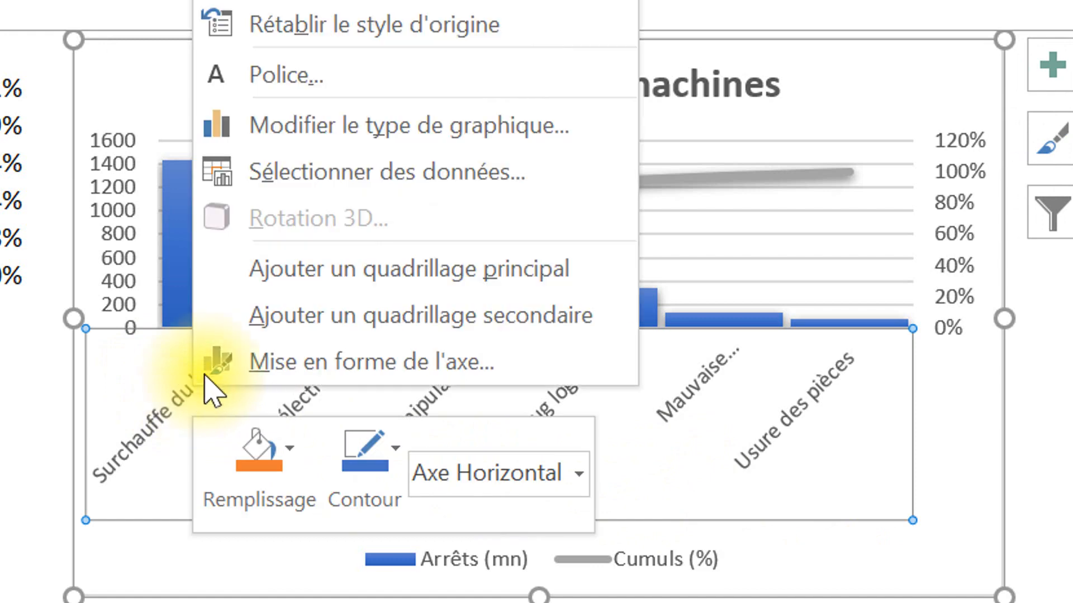
click(255, 377)
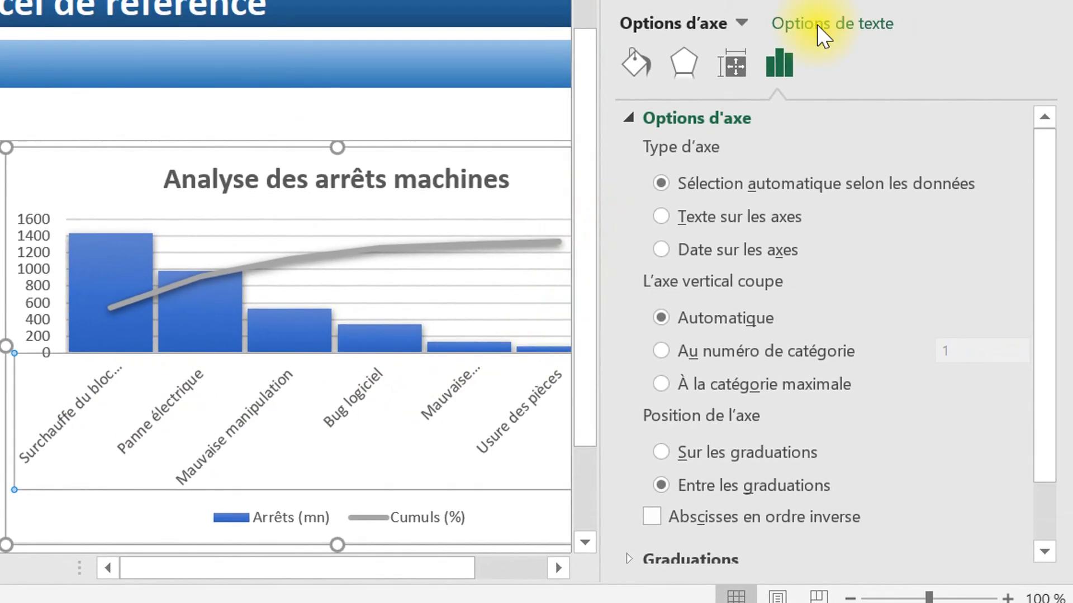
click(816, 24)
click(729, 60)
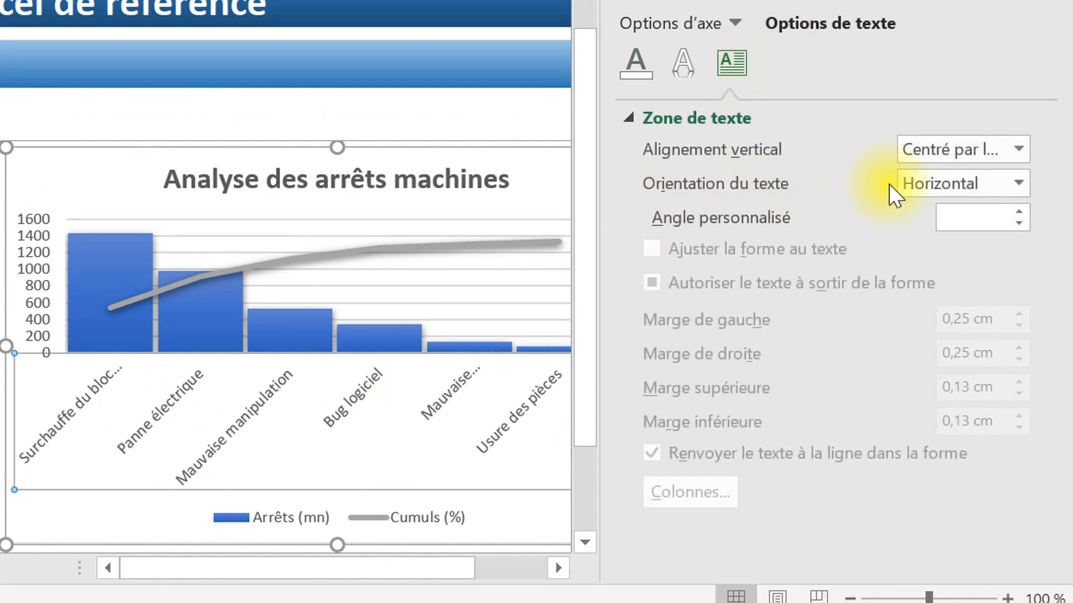
click(1019, 182)
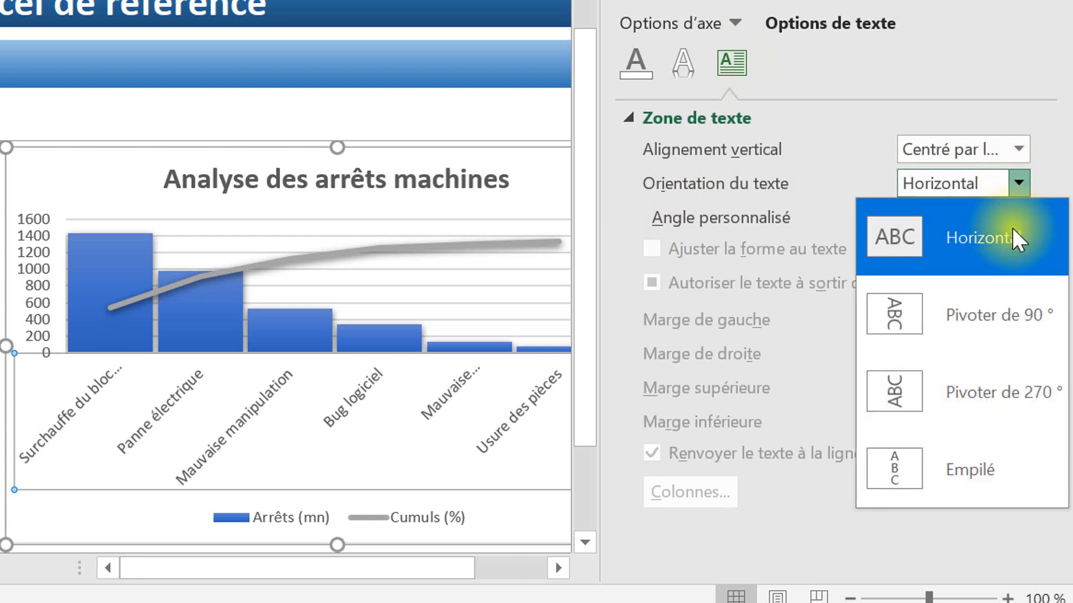
click(990, 314)
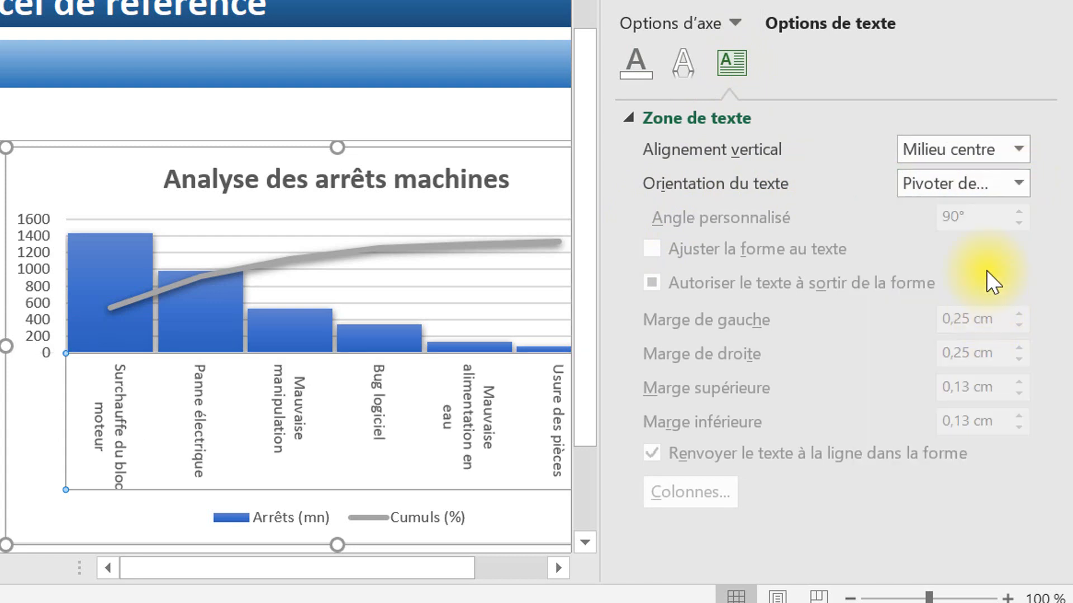
click(1019, 184)
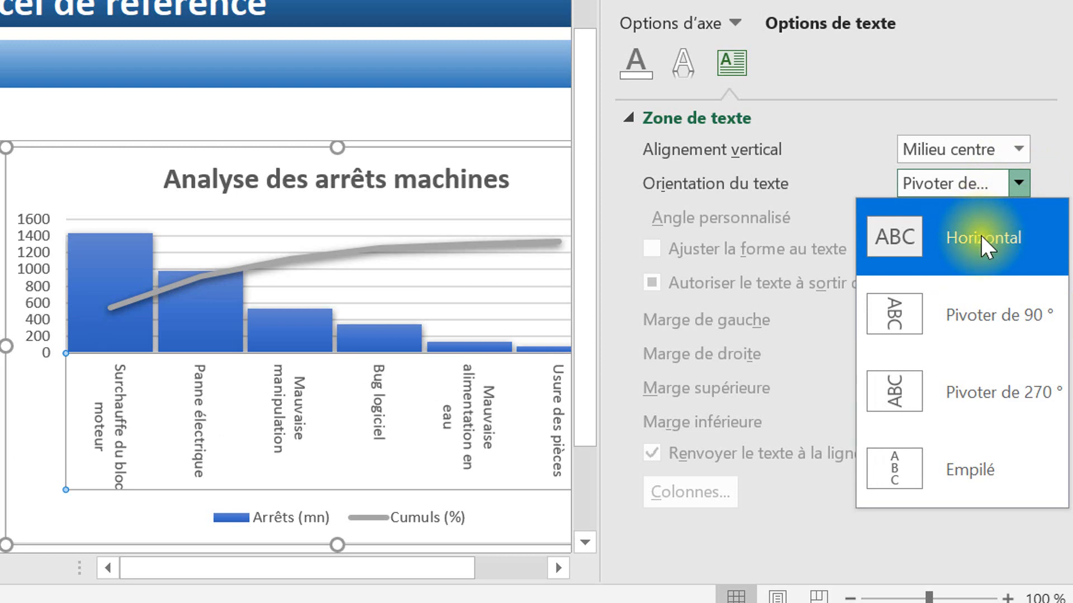
click(981, 235)
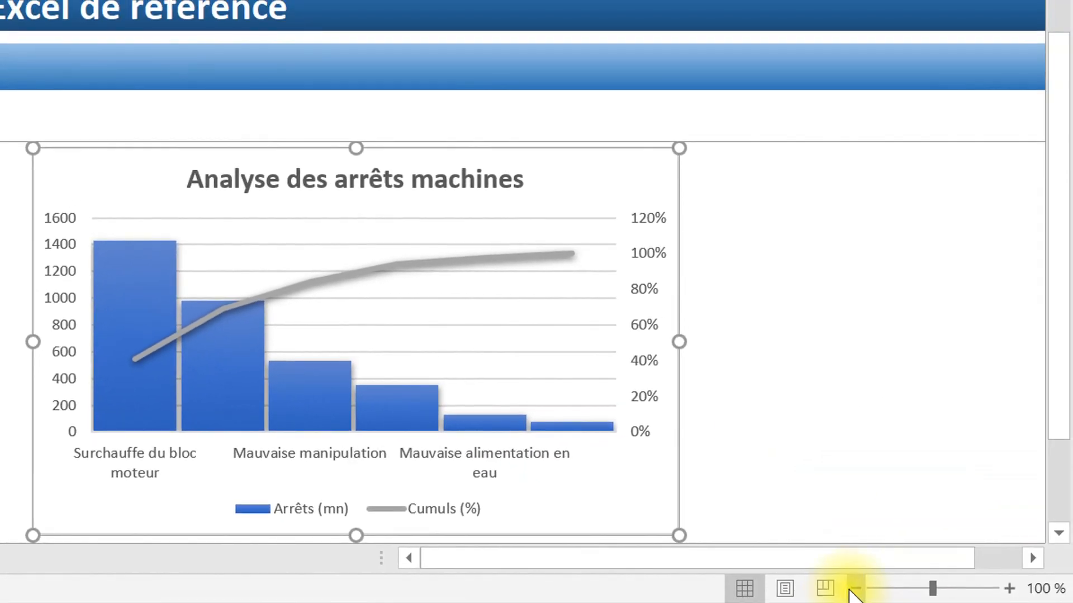
click(855, 588)
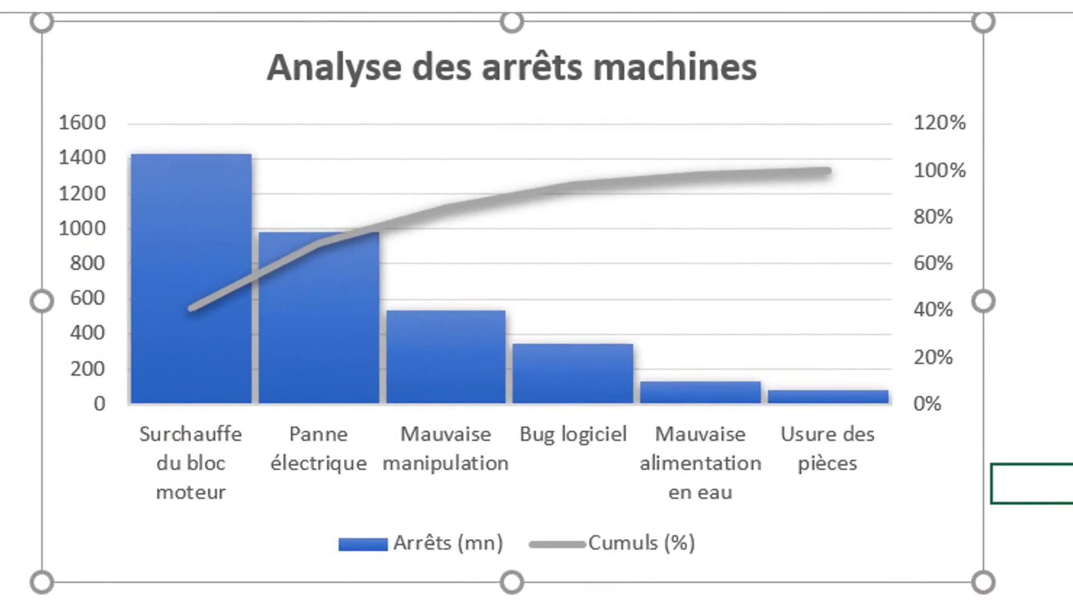
click(1034, 484)
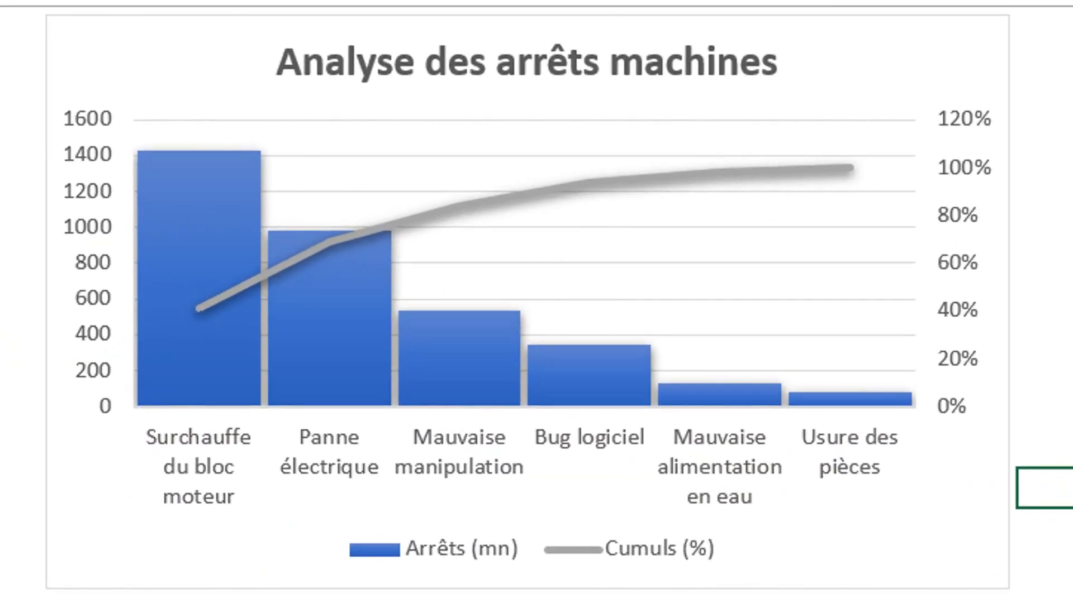